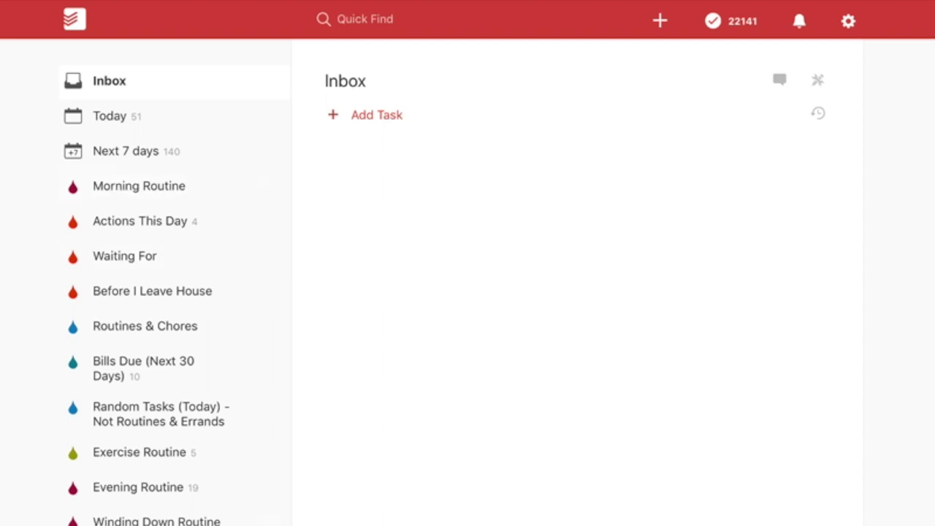
Look over the saved filters in the sidebar, and view the Today list before returning to the Inbox
{"action": "scroll", "coordinate": [176, 363], "scroll_direction": "down", "scroll_amount": 15}
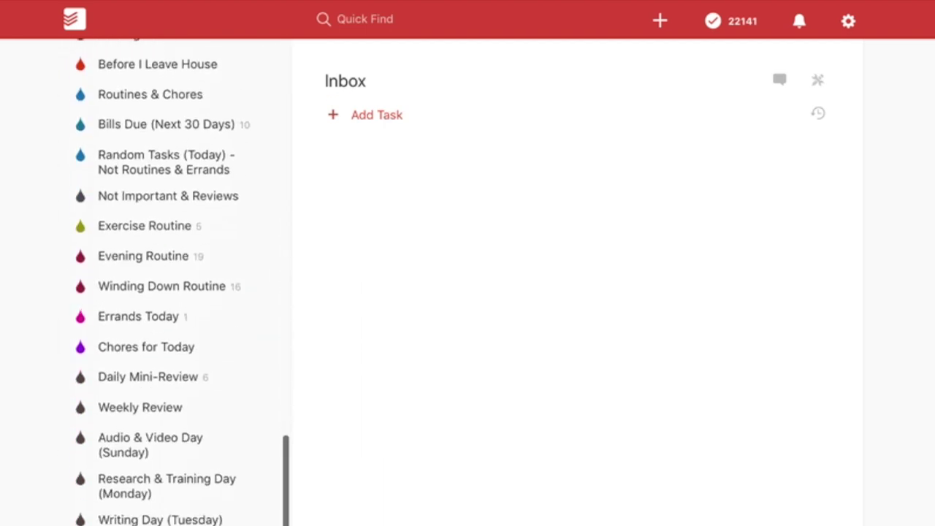
{"action": "scroll", "coordinate": [176, 292], "scroll_direction": "up", "scroll_amount": 15}
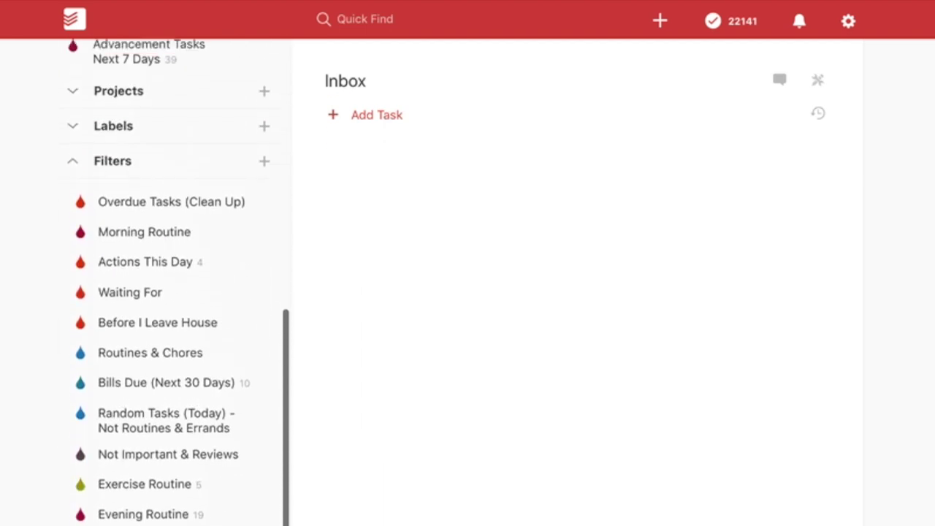
{"action": "scroll", "coordinate": [146, 292], "scroll_direction": "up", "scroll_amount": 3}
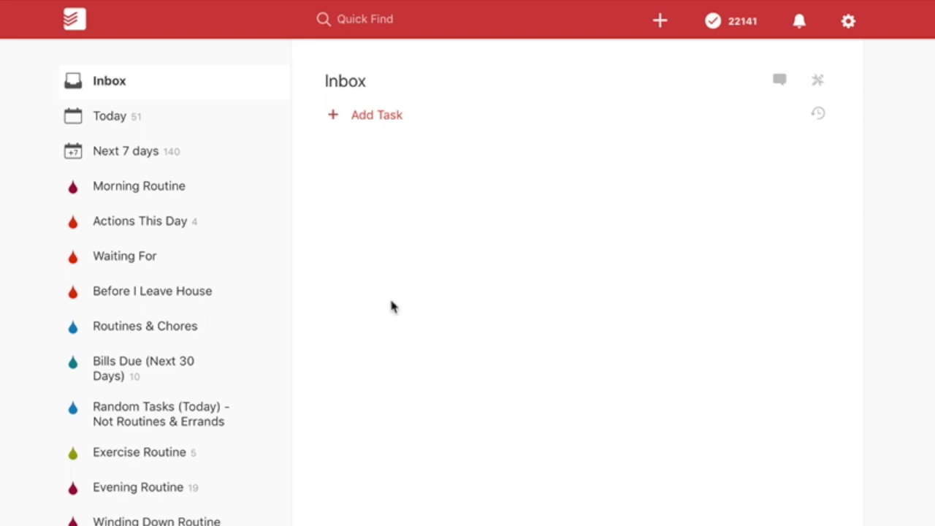
{"action": "left_click", "coordinate": [139, 126]}
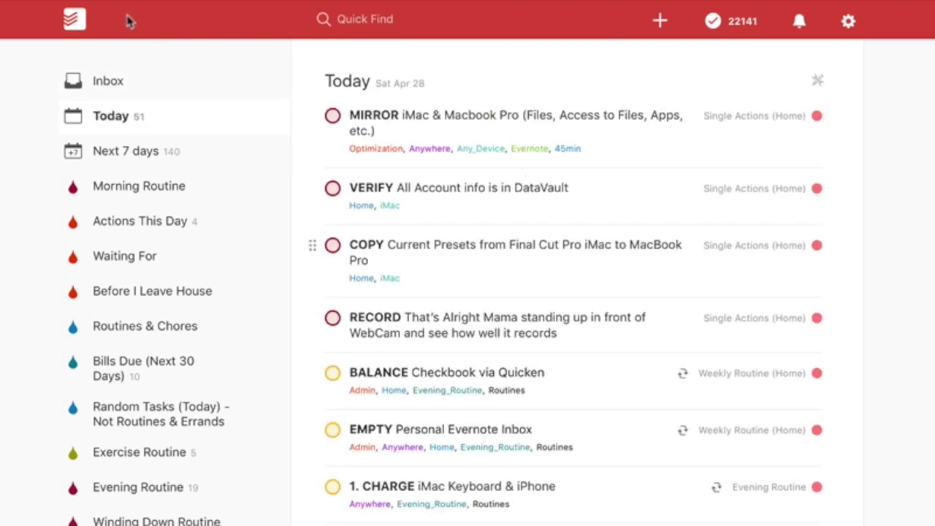
{"action": "left_click", "coordinate": [120, 82]}
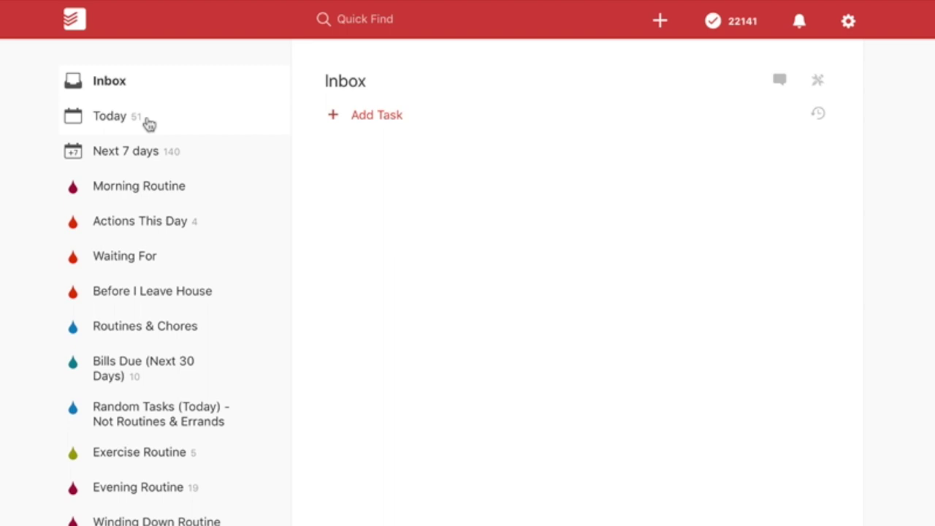
View the Morning Routine filter, followed by the Actions This Day filter
{"action": "mouse_move", "coordinate": [255, 272]}
{"action": "left_click", "coordinate": [153, 193]}
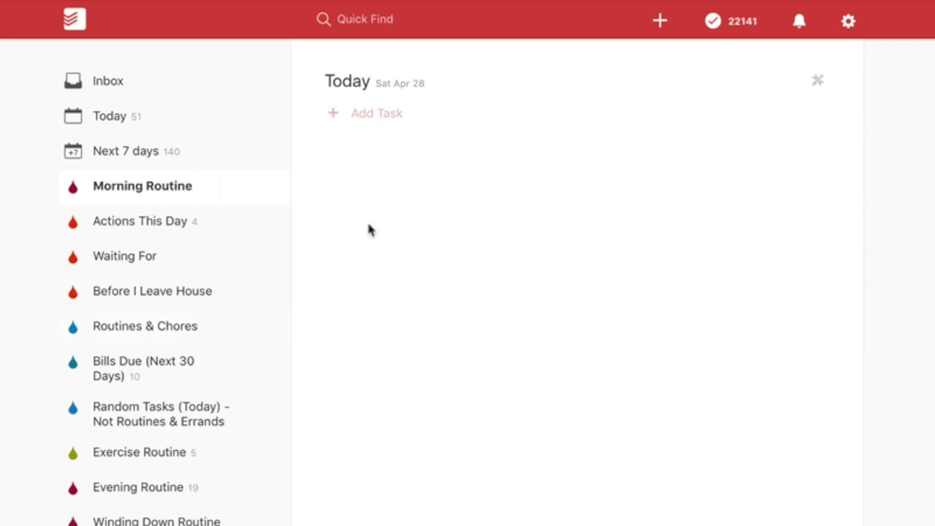
{"action": "left_click", "coordinate": [153, 223]}
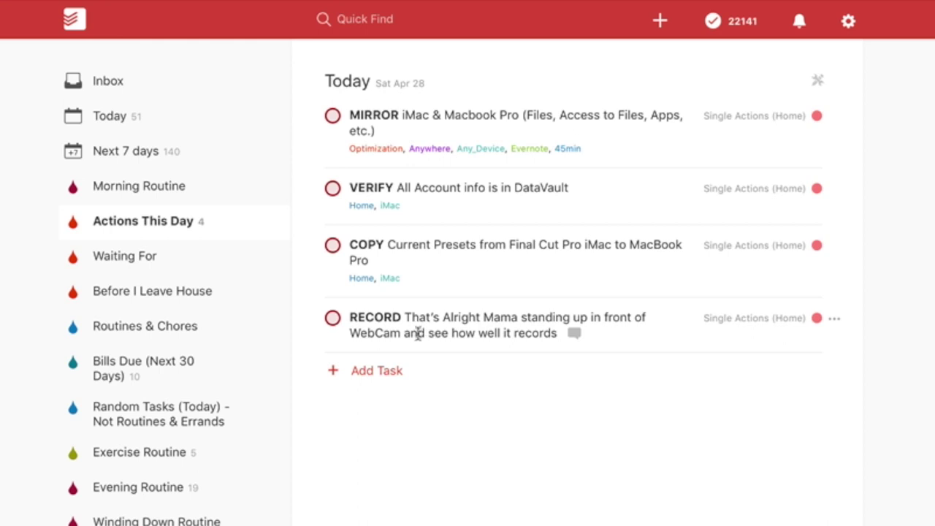
Switch to the calendar app and examine the weekly time blocks and themed days for the 24th to the 26th
{"action": "key", "text": "ctrl+Right"}
{"action": "key", "text": "ctrl+Right"}
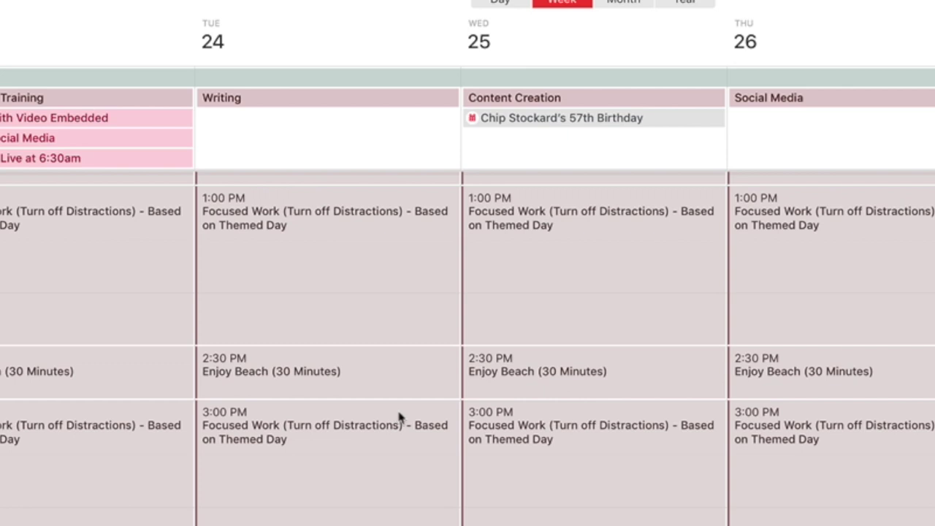
{"action": "scroll", "coordinate": [468, 343], "scroll_direction": "down", "scroll_amount": 1}
{"action": "scroll", "coordinate": [468, 343], "scroll_direction": "up", "scroll_amount": 3}
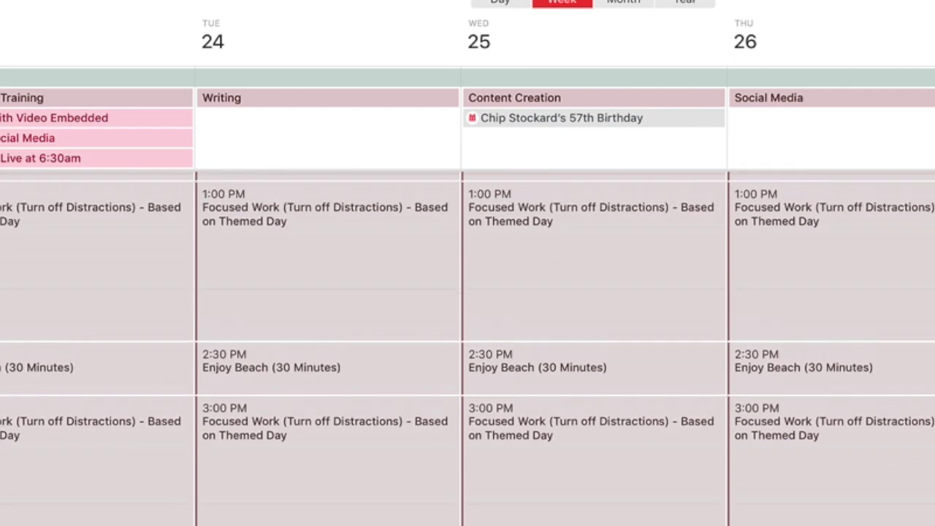
{"action": "scroll", "coordinate": [467, 348], "scroll_direction": "up", "scroll_amount": 10}
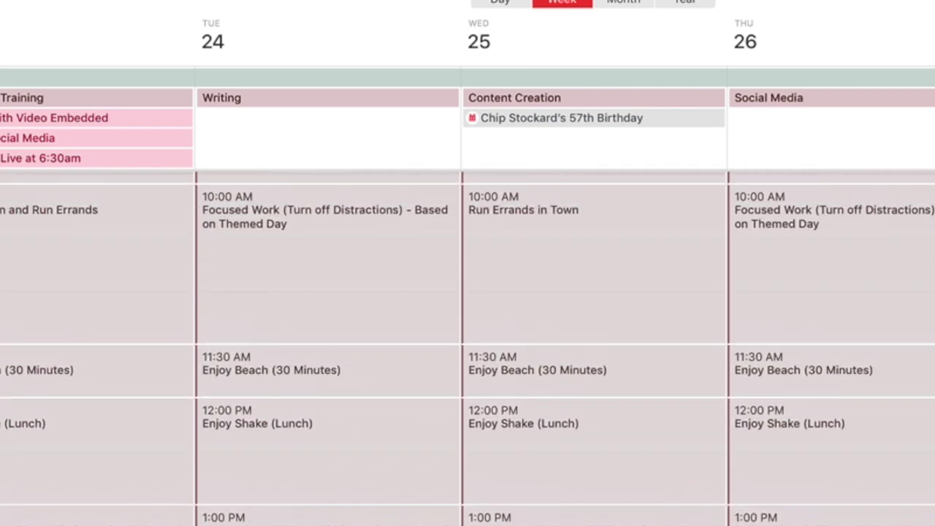
{"action": "scroll", "coordinate": [468, 348], "scroll_direction": "up", "scroll_amount": 7}
{"action": "scroll", "coordinate": [468, 348], "scroll_direction": "down", "scroll_amount": 13}
{"action": "scroll", "coordinate": [468, 348], "scroll_direction": "down", "scroll_amount": 5}
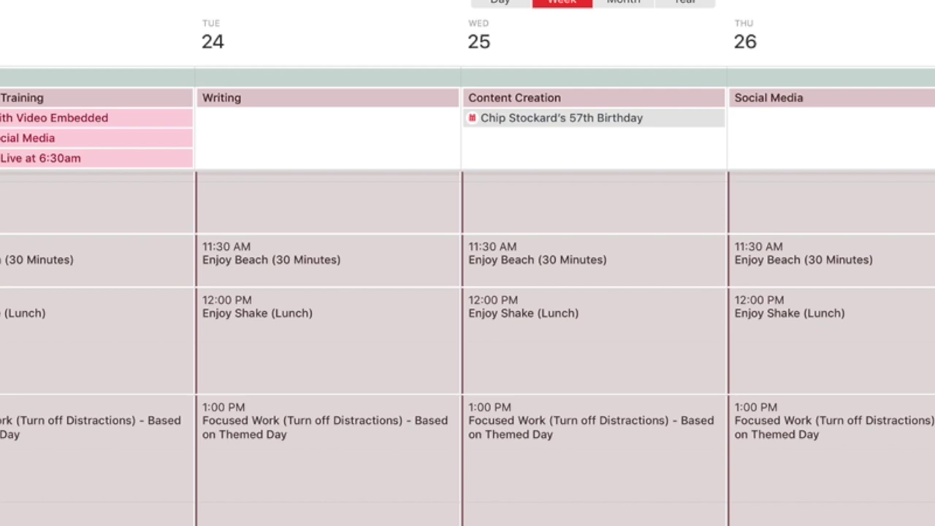
{"action": "scroll", "coordinate": [468, 351], "scroll_direction": "up", "scroll_amount": 10}
{"action": "scroll", "coordinate": [468, 351], "scroll_direction": "up", "scroll_amount": 5}
{"action": "scroll", "coordinate": [468, 350], "scroll_direction": "down", "scroll_amount": 5}
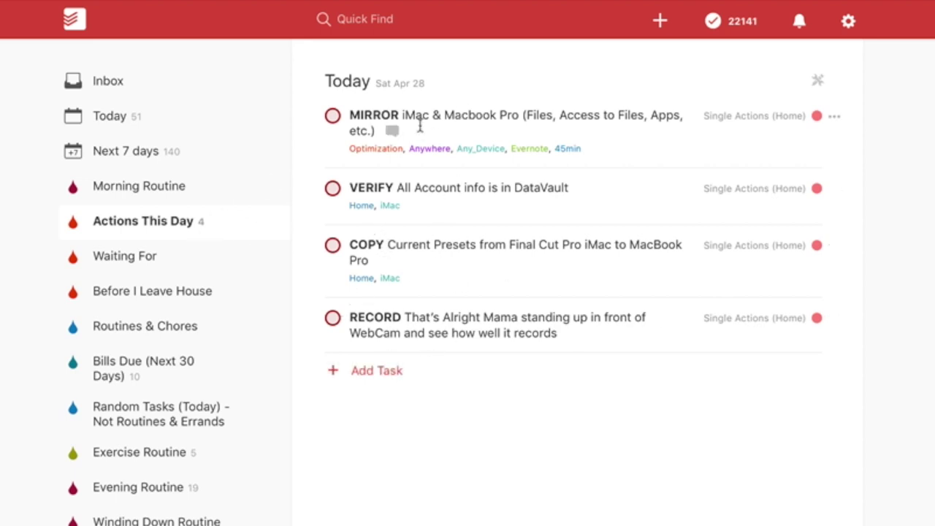
Go through the favorite filters in Todoist one by one, from Waiting For down to Exercise Routine
{"action": "left_click", "coordinate": [156, 261]}
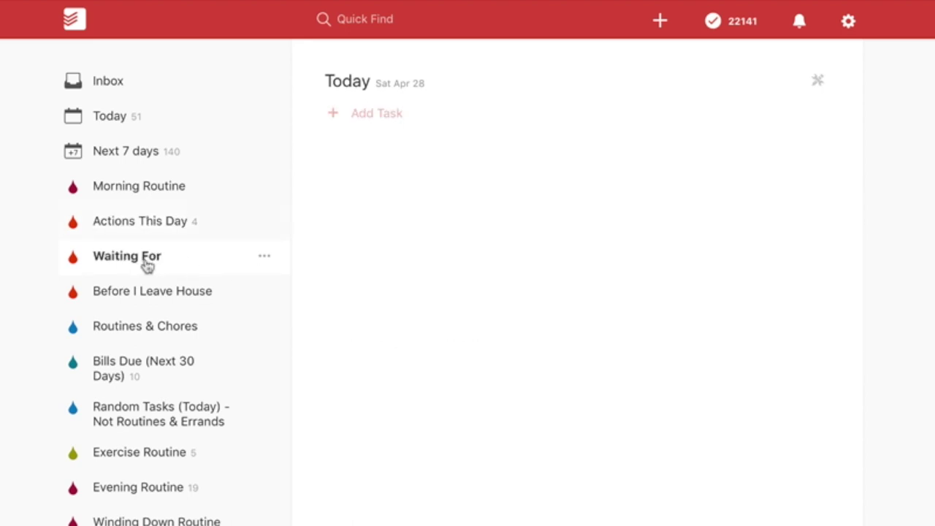
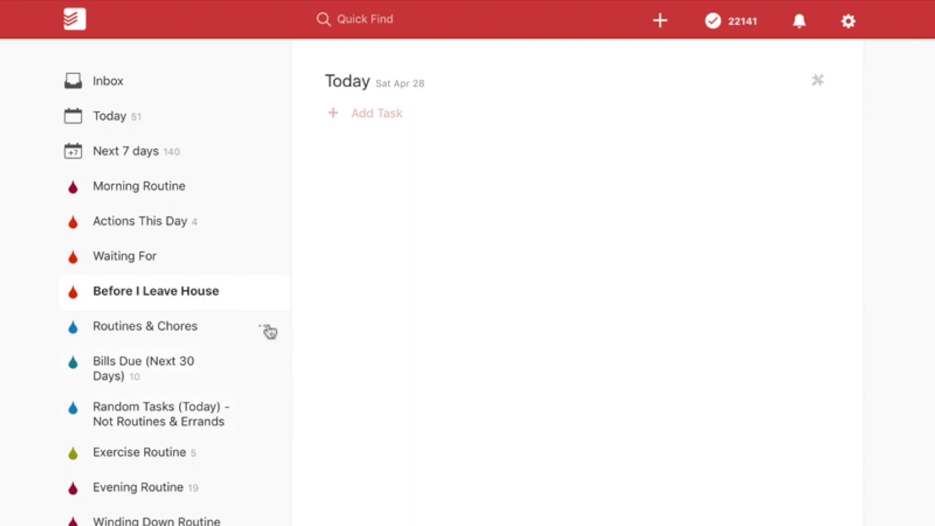
{"action": "left_click", "coordinate": [153, 328]}
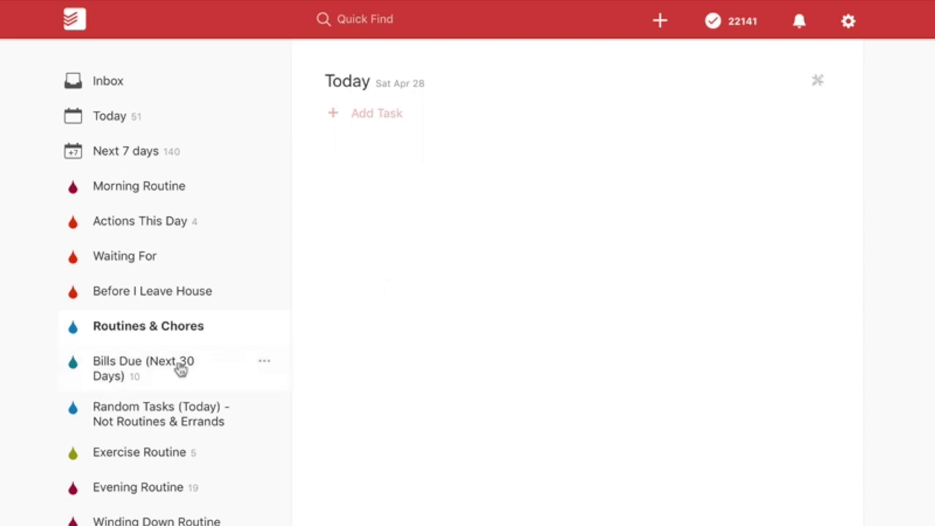
{"action": "left_click", "coordinate": [157, 375]}
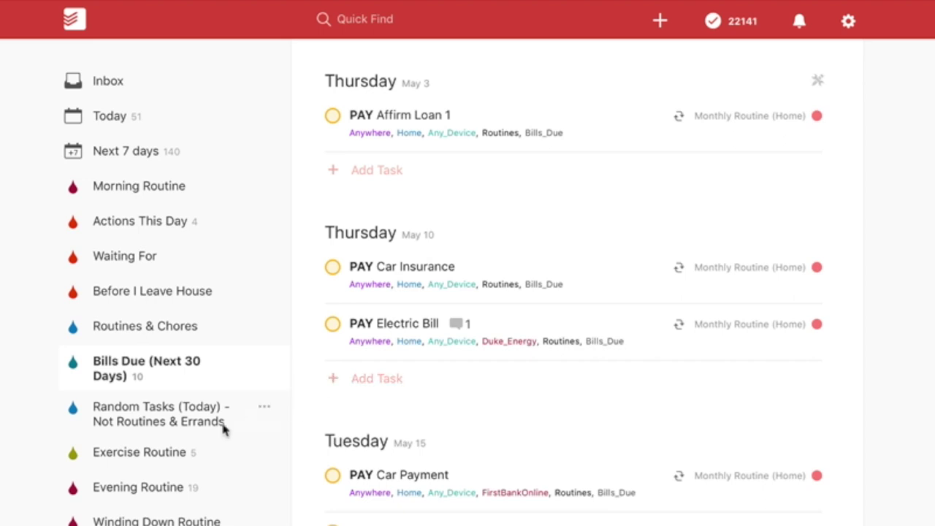
{"action": "left_click", "coordinate": [168, 421]}
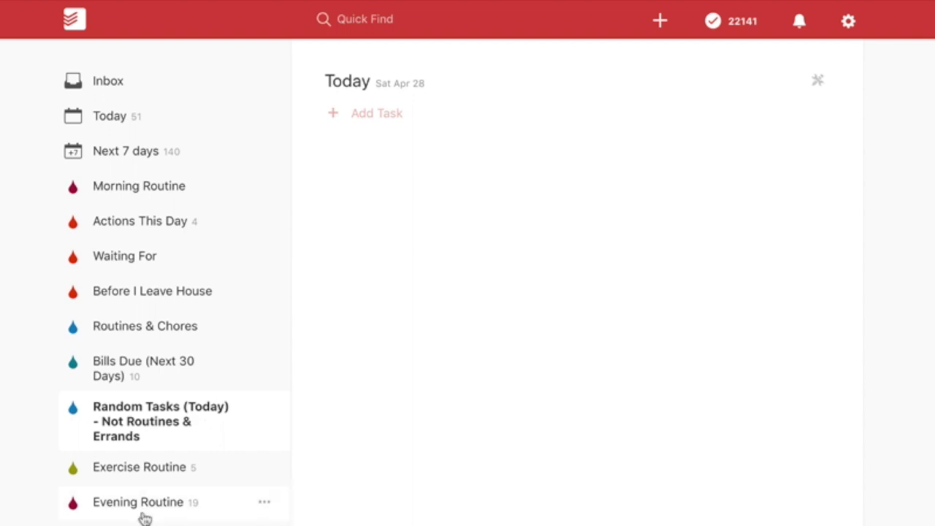
{"action": "left_click", "coordinate": [184, 471]}
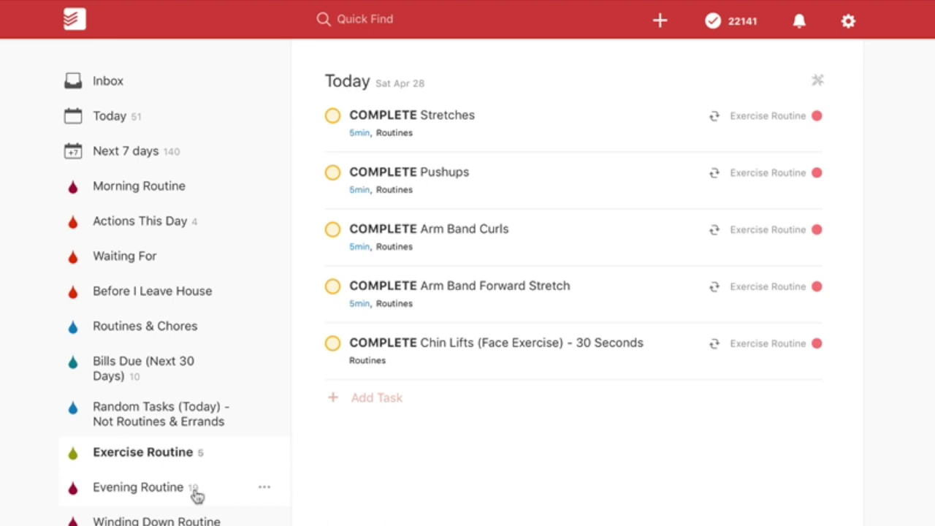
Open the Evening Routine filter and read through its numbered tasks
{"action": "left_click", "coordinate": [155, 495]}
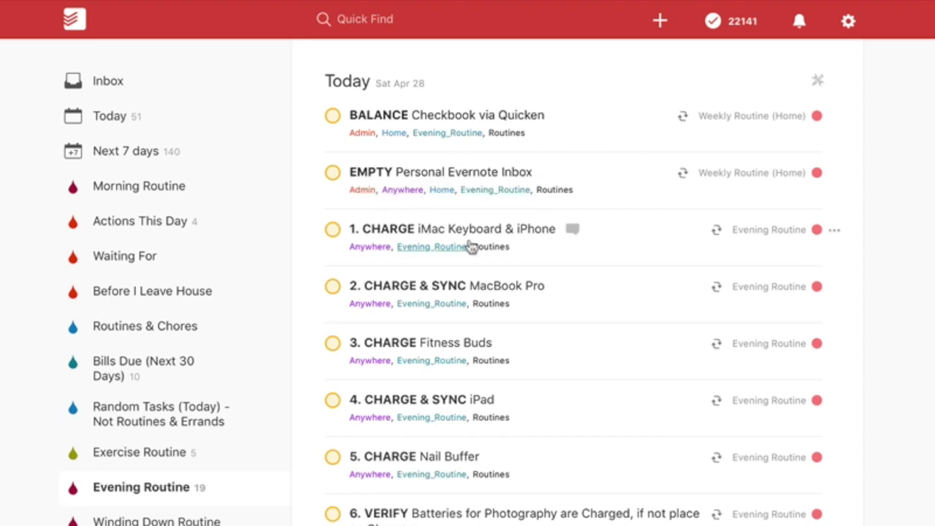
{"action": "scroll", "coordinate": [394, 277], "scroll_direction": "down", "scroll_amount": 3}
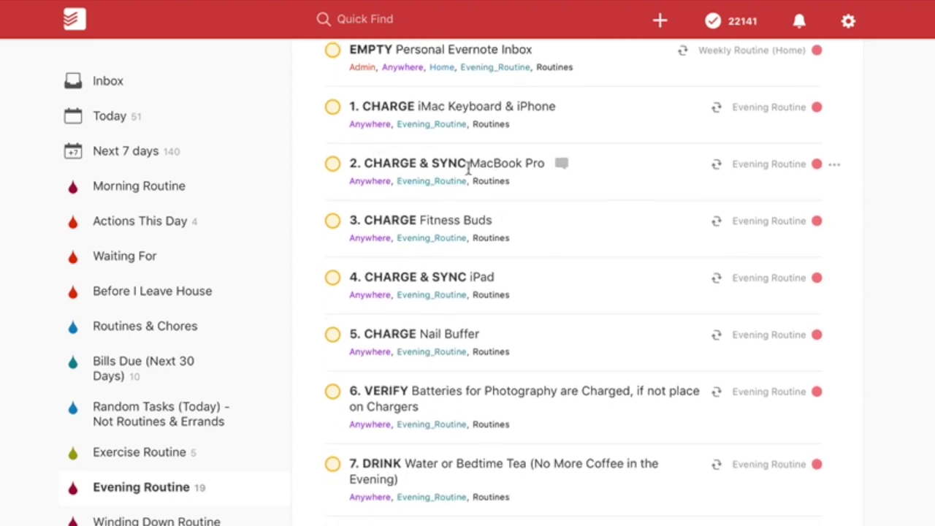
{"action": "scroll", "coordinate": [475, 250], "scroll_direction": "down", "scroll_amount": 2}
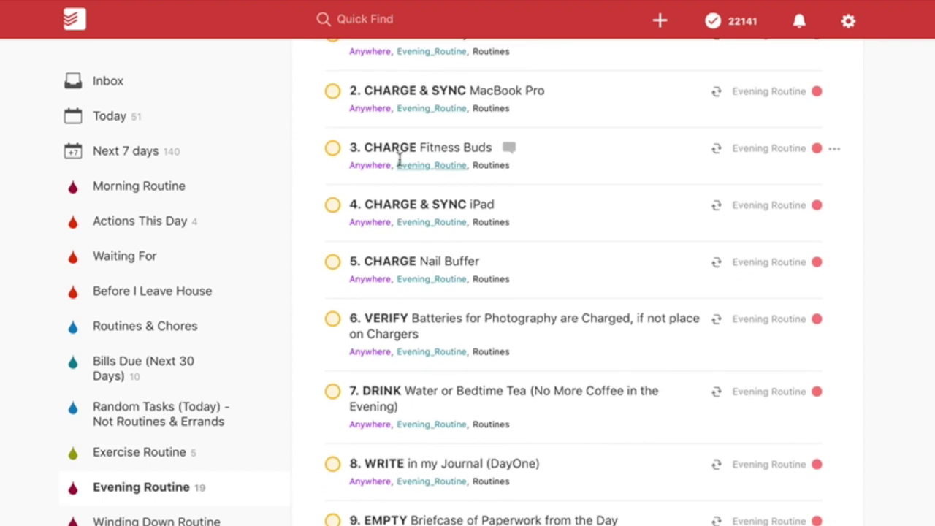
{"action": "scroll", "coordinate": [418, 269], "scroll_direction": "down", "scroll_amount": 1}
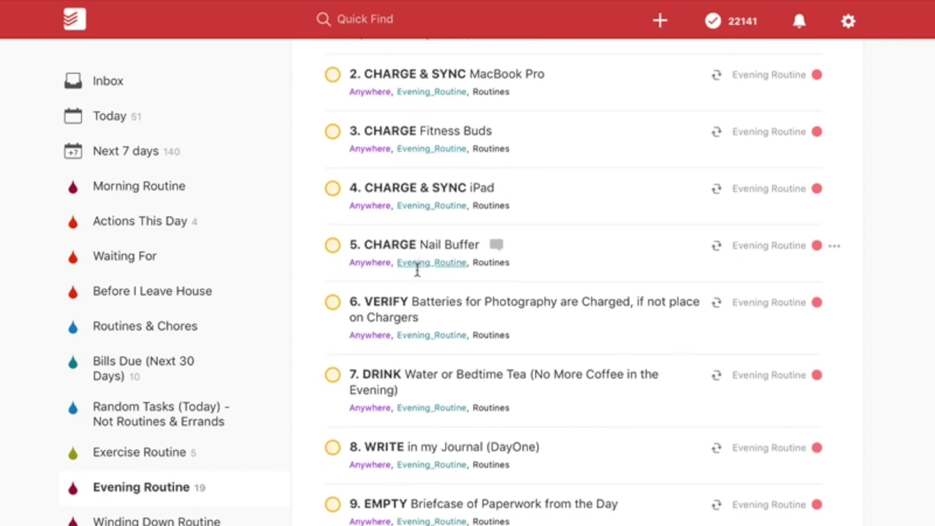
{"action": "scroll", "coordinate": [423, 268], "scroll_direction": "up", "scroll_amount": 4}
{"action": "scroll", "coordinate": [528, 286], "scroll_direction": "down", "scroll_amount": 4}
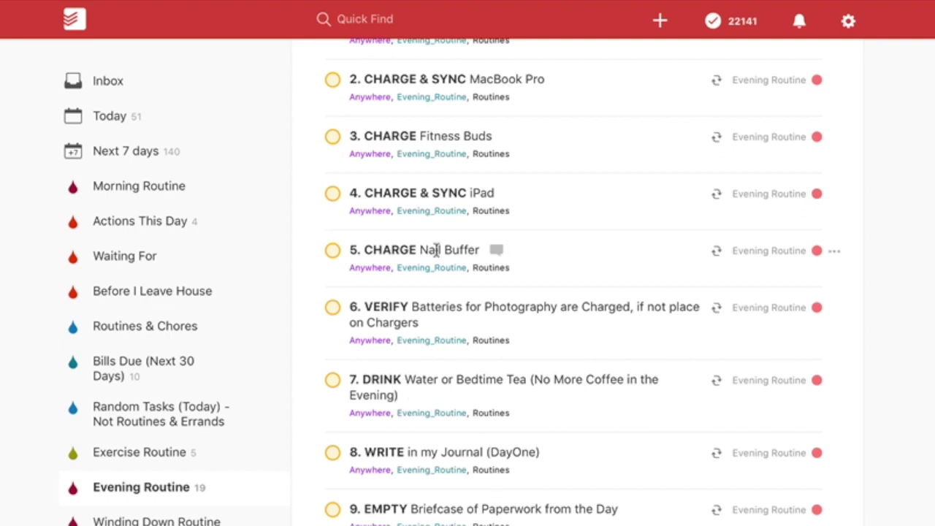
{"action": "scroll", "coordinate": [431, 504], "scroll_direction": "up", "scroll_amount": 3}
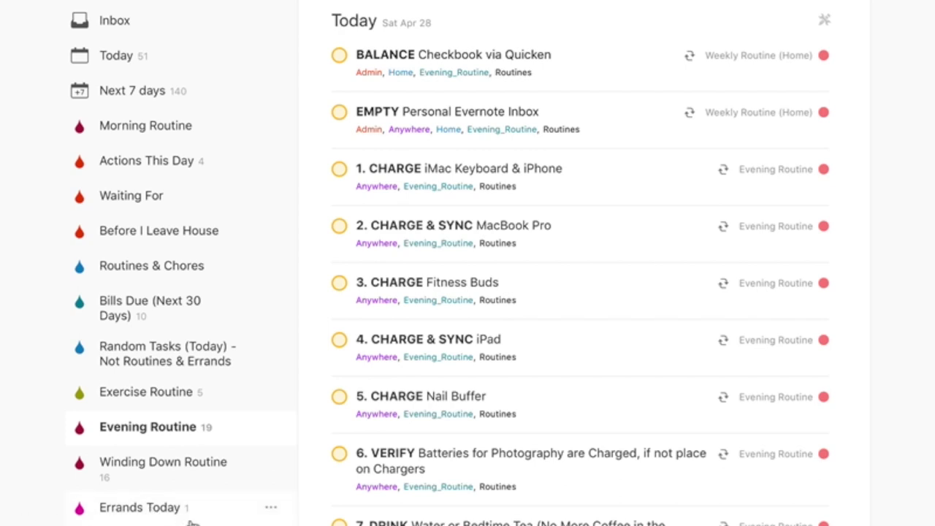
Check the Errands Today filter, and find the Daily Mini-Review task in the Evening Routine filter
{"action": "left_click", "coordinate": [130, 512]}
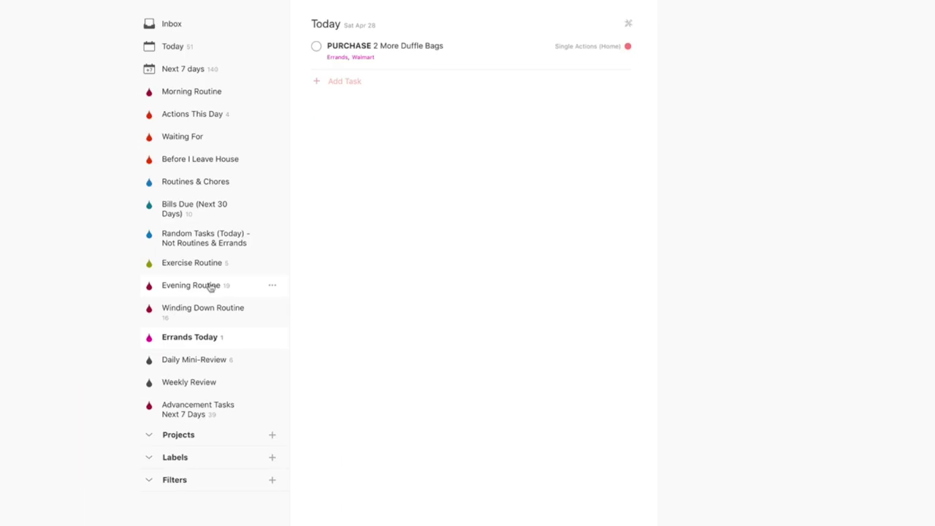
{"action": "left_click", "coordinate": [224, 290]}
{"action": "scroll", "coordinate": [398, 318], "scroll_direction": "down", "scroll_amount": 3}
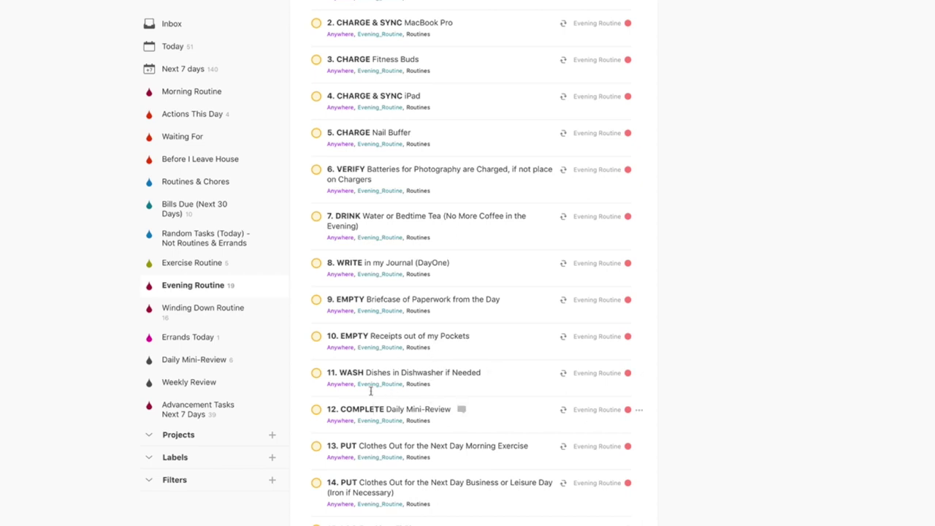
View the Daily Mini-Review filter, followed by the Weekly Review filter
{"action": "left_click", "coordinate": [204, 362]}
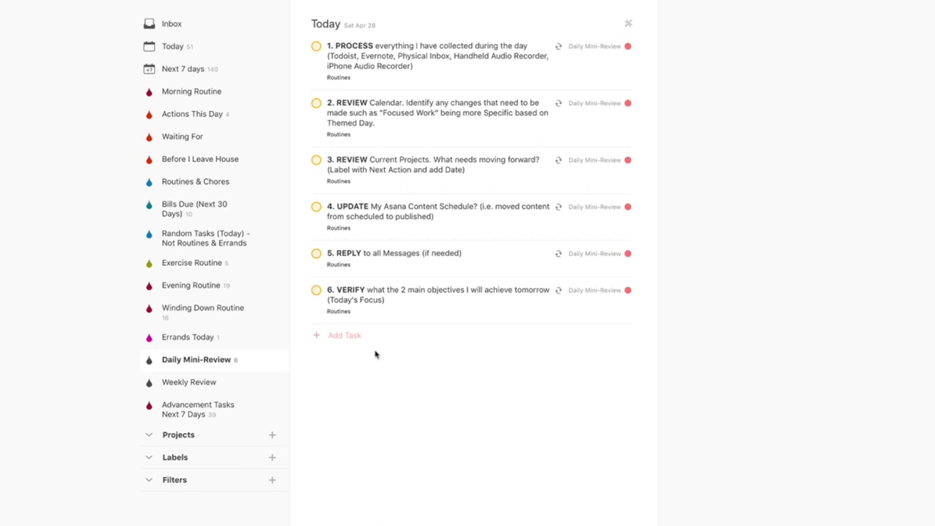
{"action": "left_click", "coordinate": [191, 382]}
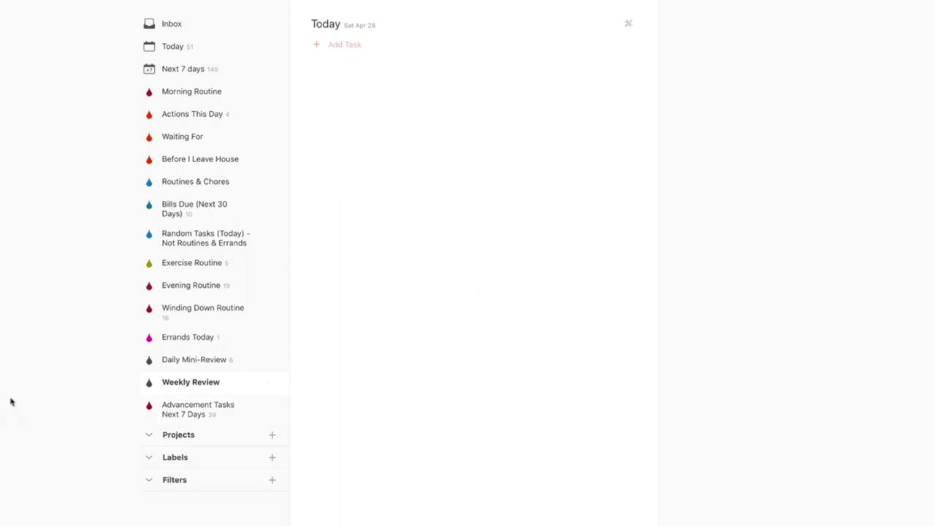
Open the Advancement Tasks Next 7 Days filter and review its tasks day by day from today through Thursday, May 3
{"action": "left_click", "coordinate": [199, 417]}
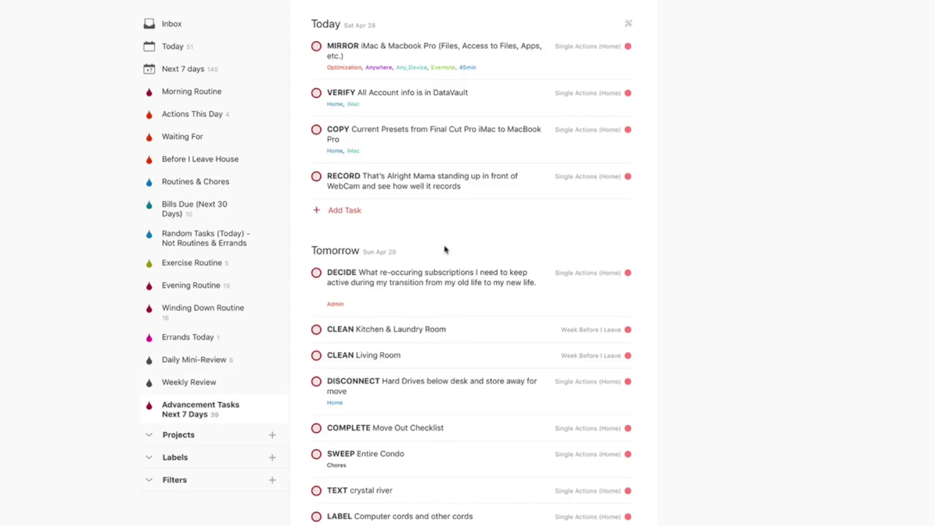
{"action": "scroll", "coordinate": [433, 311], "scroll_direction": "down", "scroll_amount": 5}
{"action": "scroll", "coordinate": [430, 318], "scroll_direction": "up", "scroll_amount": 5}
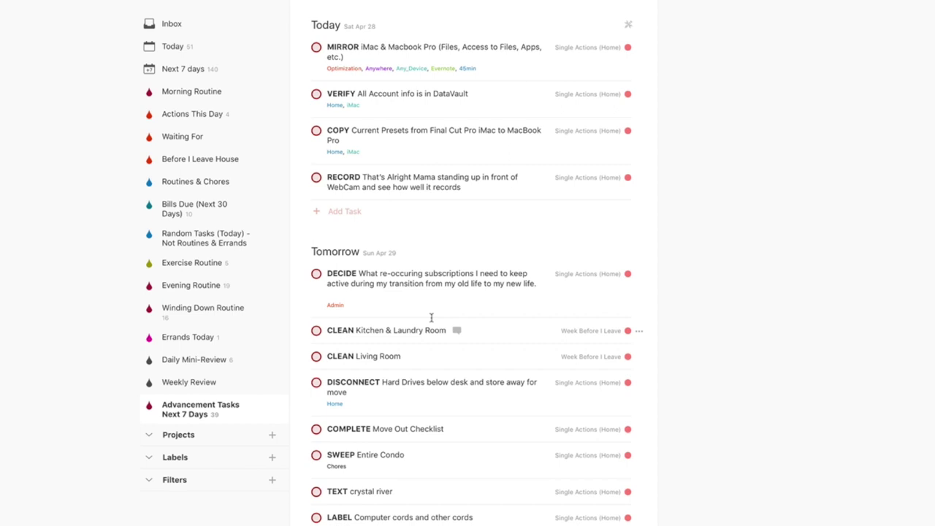
{"action": "scroll", "coordinate": [431, 311], "scroll_direction": "down", "scroll_amount": 10}
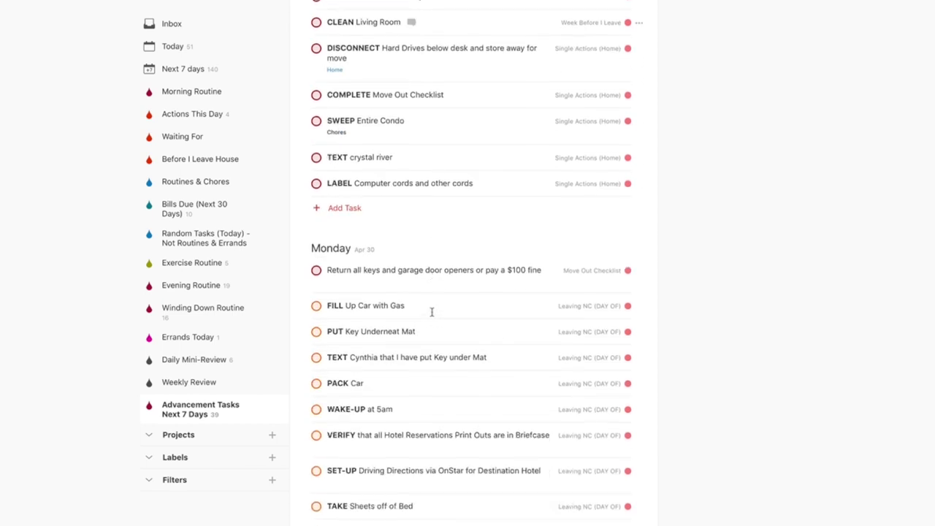
{"action": "scroll", "coordinate": [432, 312], "scroll_direction": "down", "scroll_amount": 6}
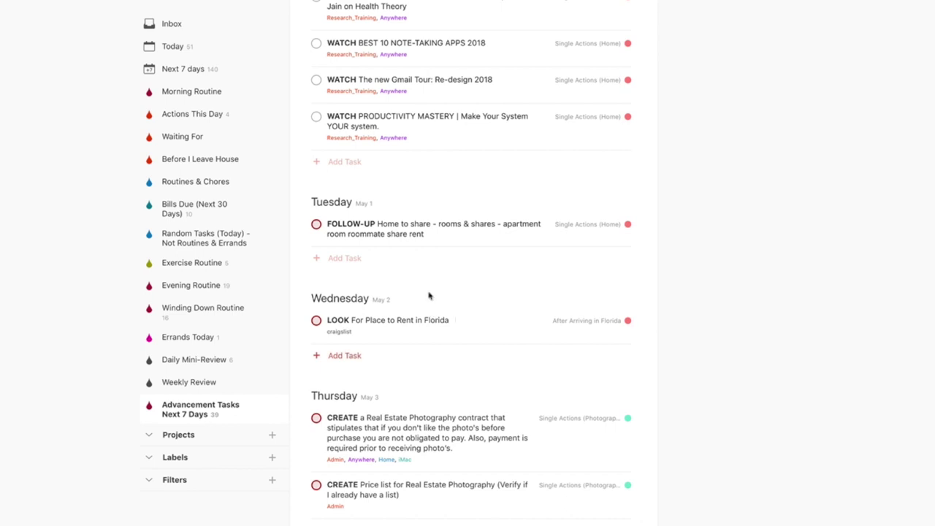
{"action": "scroll", "coordinate": [429, 296], "scroll_direction": "up", "scroll_amount": 15}
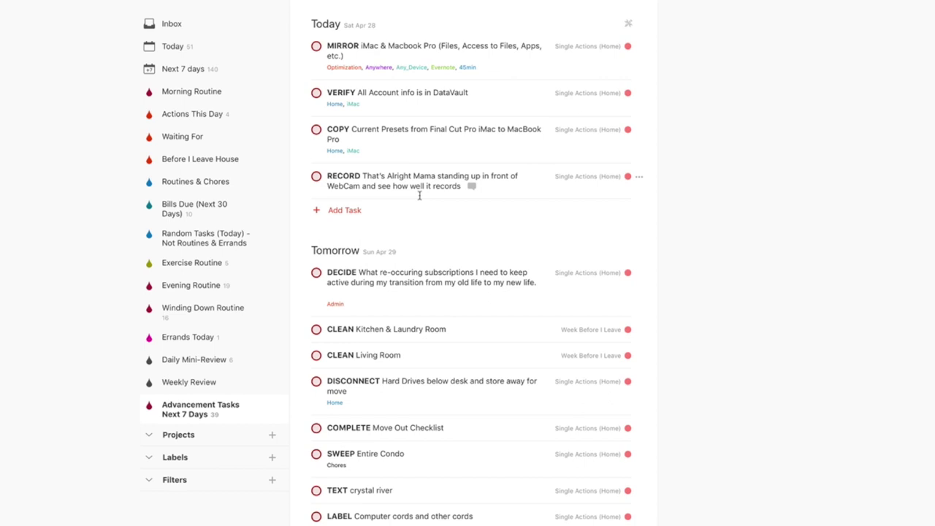
{"action": "scroll", "coordinate": [419, 195], "scroll_direction": "down", "scroll_amount": 15}
{"action": "scroll", "coordinate": [411, 199], "scroll_direction": "down", "scroll_amount": 5}
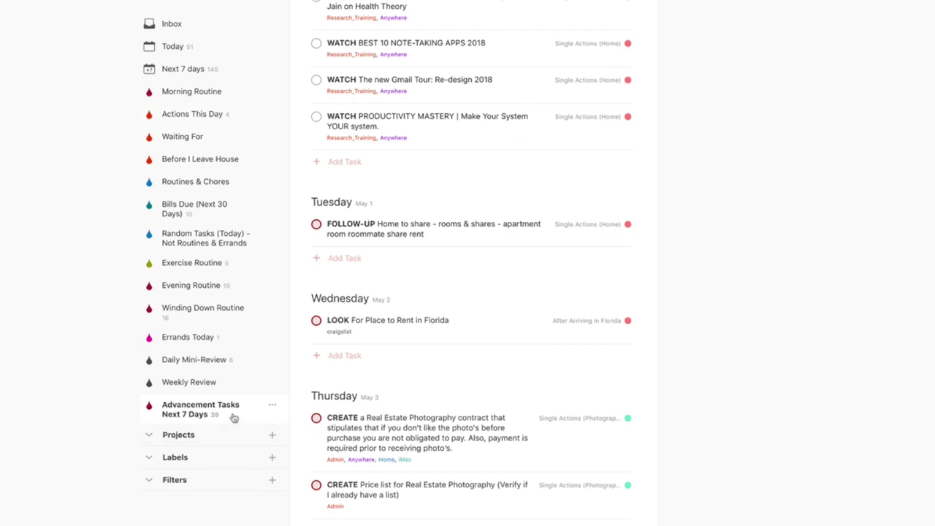
Expand the list of saved filters and look through its entries
{"action": "left_click", "coordinate": [216, 482]}
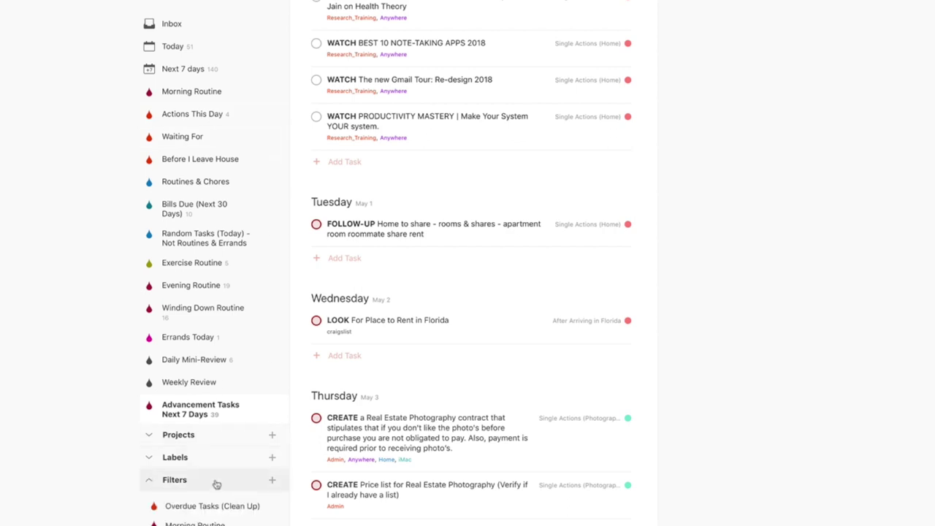
{"action": "scroll", "coordinate": [212, 490], "scroll_direction": "down", "scroll_amount": 5}
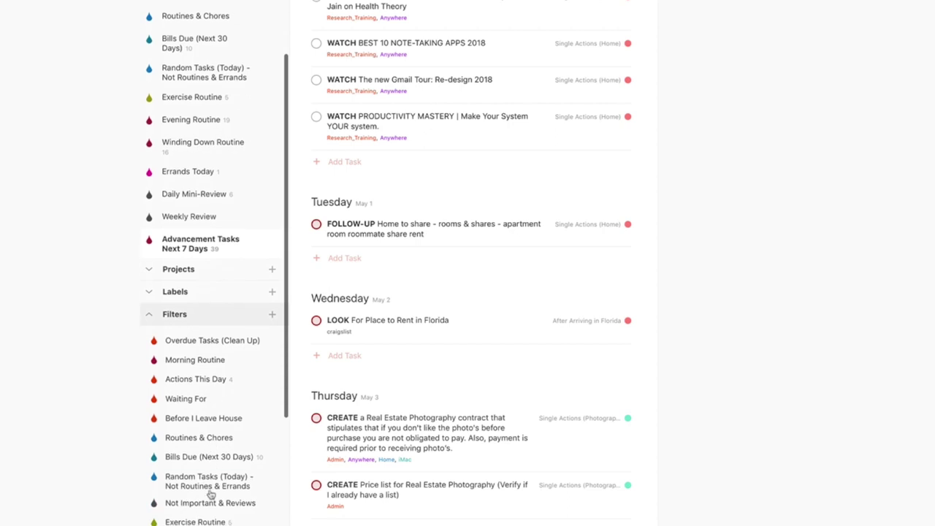
{"action": "scroll", "coordinate": [96, 380], "scroll_direction": "up", "scroll_amount": 2}
{"action": "scroll", "coordinate": [182, 322], "scroll_direction": "up", "scroll_amount": 1}
{"action": "scroll", "coordinate": [195, 198], "scroll_direction": "up", "scroll_amount": 3}
{"action": "scroll", "coordinate": [194, 199], "scroll_direction": "down", "scroll_amount": 6}
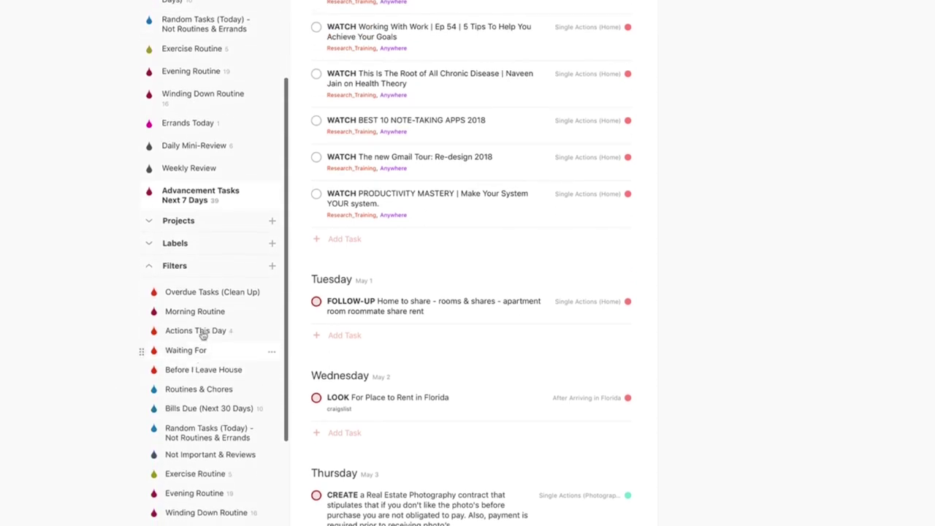
Open the Morning Routine filter for editing and read its query through to the end
{"action": "left_click", "coordinate": [210, 313]}
{"action": "left_click", "coordinate": [271, 316]}
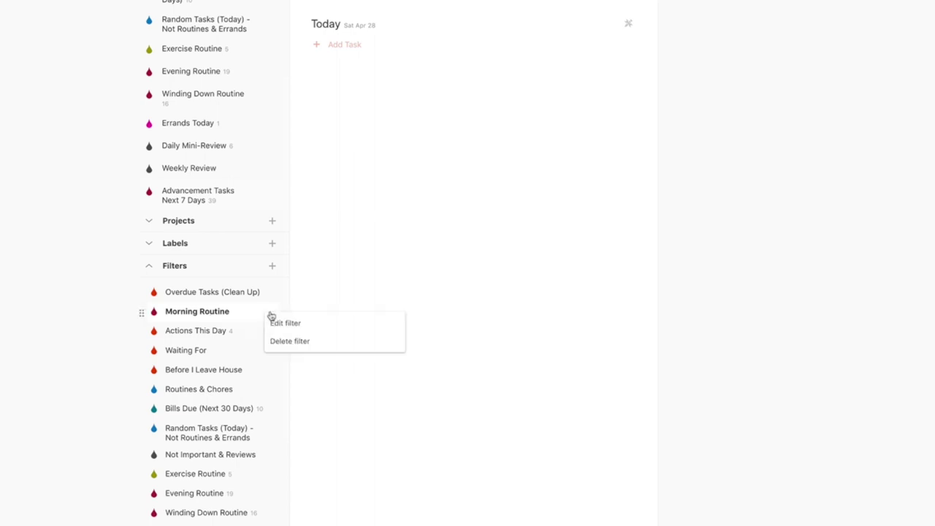
{"action": "left_click", "coordinate": [288, 324]}
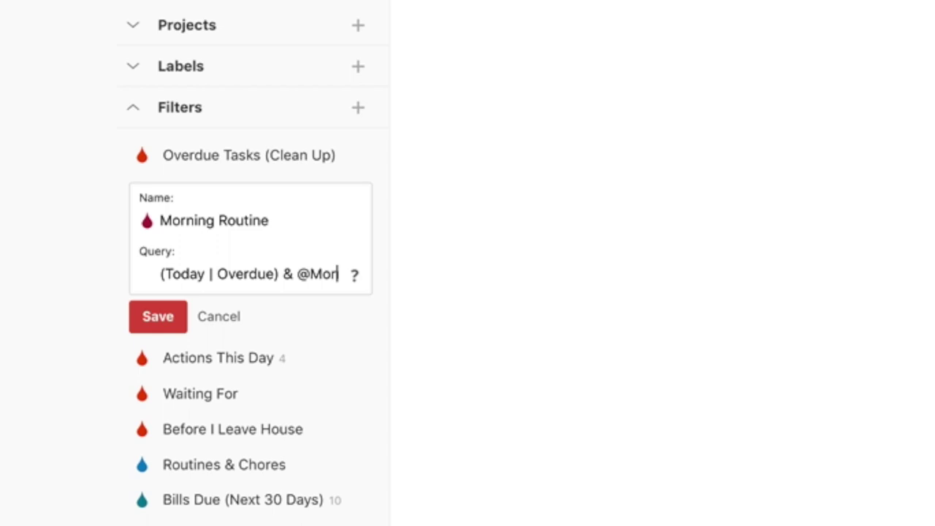
{"action": "key", "text": "Right"}
{"action": "key", "text": "Right"}
{"action": "key", "text": "Right"}
{"action": "key", "text": "Right"}
{"action": "key", "text": "Right"}
{"action": "key", "text": "Right"}
{"action": "key", "text": "Right"}
{"action": "key", "text": "Right"}
{"action": "key", "text": "Right"}
{"action": "key", "text": "Right"}
{"action": "key", "text": "Right"}
{"action": "key", "text": "Right"}
{"action": "key", "text": "Right"}
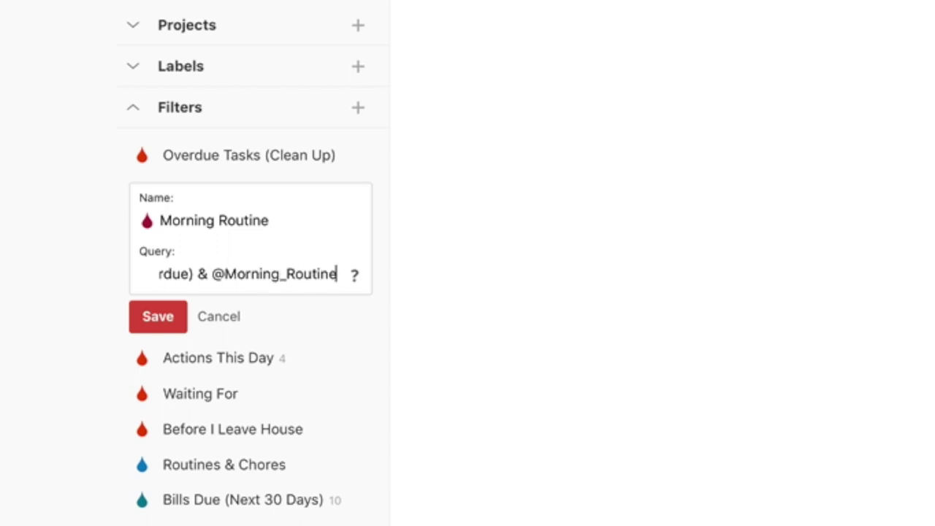
Reread the Morning Routine query from its beginning to its label condition, and close the filter editor without saving
{"action": "left_click_drag", "start_coordinate": [266, 275], "coordinate": [158, 275]}
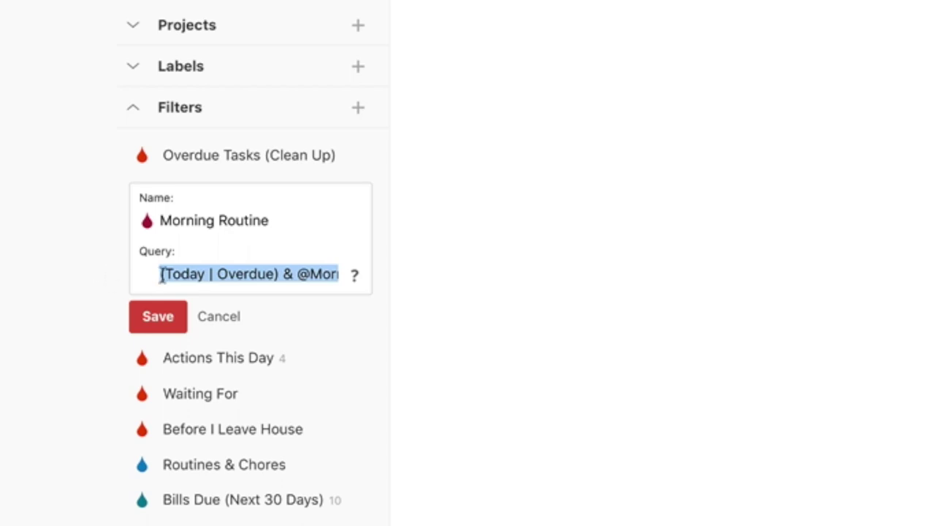
{"action": "left_click", "coordinate": [298, 280]}
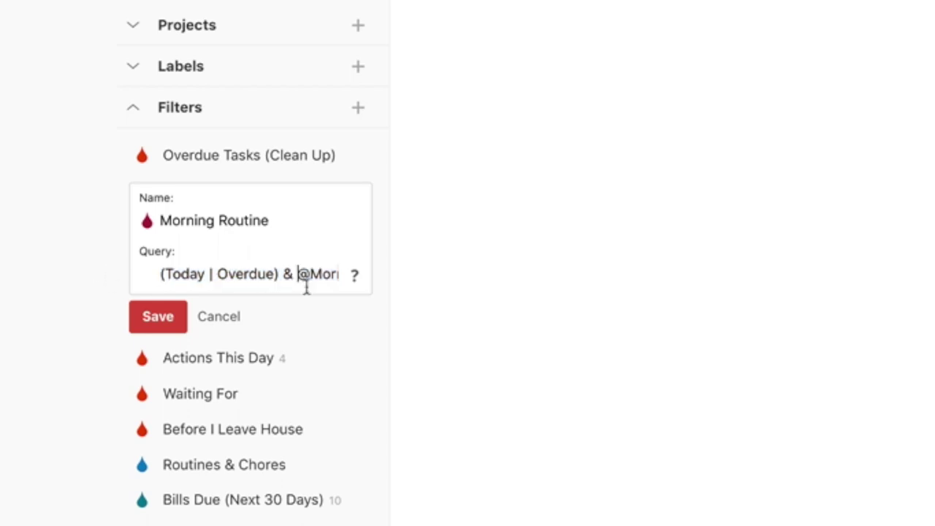
{"action": "key", "text": "Right"}
{"action": "key", "text": "Right"}
{"action": "key", "text": "Right"}
{"action": "key", "text": "Right"}
{"action": "key", "text": "Right"}
{"action": "key", "text": "Right"}
{"action": "key", "text": "Right"}
{"action": "key", "text": "Right"}
{"action": "key", "text": "Right"}
{"action": "key", "text": "Right"}
{"action": "key", "text": "Right"}
{"action": "key", "text": "Right"}
{"action": "key", "text": "Right"}
{"action": "key", "text": "Right"}
{"action": "key", "text": "Right"}
{"action": "key", "text": "Right"}
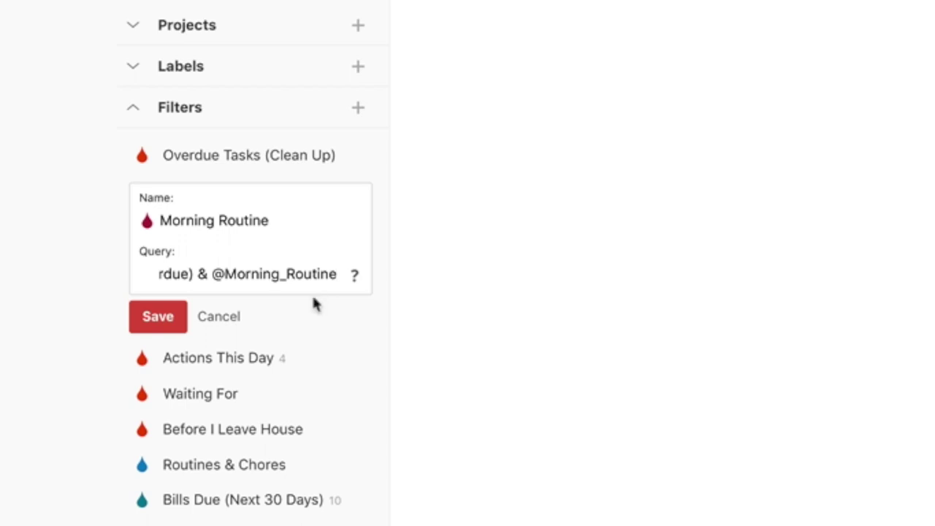
{"action": "scroll", "coordinate": [314, 303], "scroll_direction": "up", "scroll_amount": 1}
{"action": "left_click", "coordinate": [231, 341]}
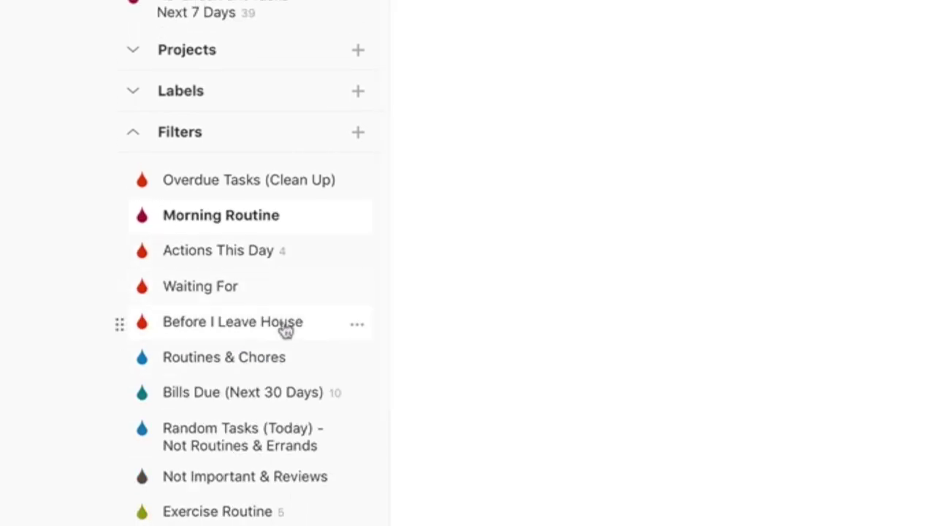
Open the Actions This Day filter for editing, examine its date and priority query, and close it without saving
{"action": "left_click", "coordinate": [263, 255]}
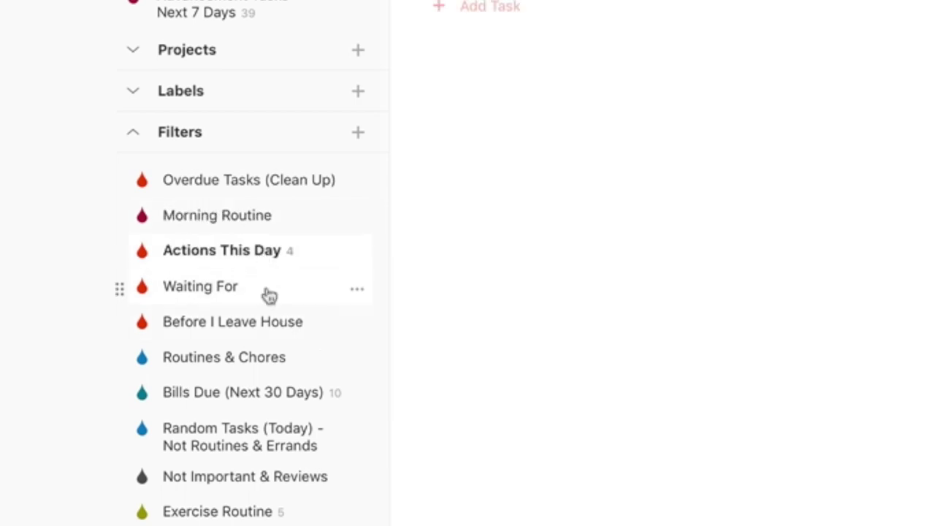
{"action": "left_click", "coordinate": [358, 253]}
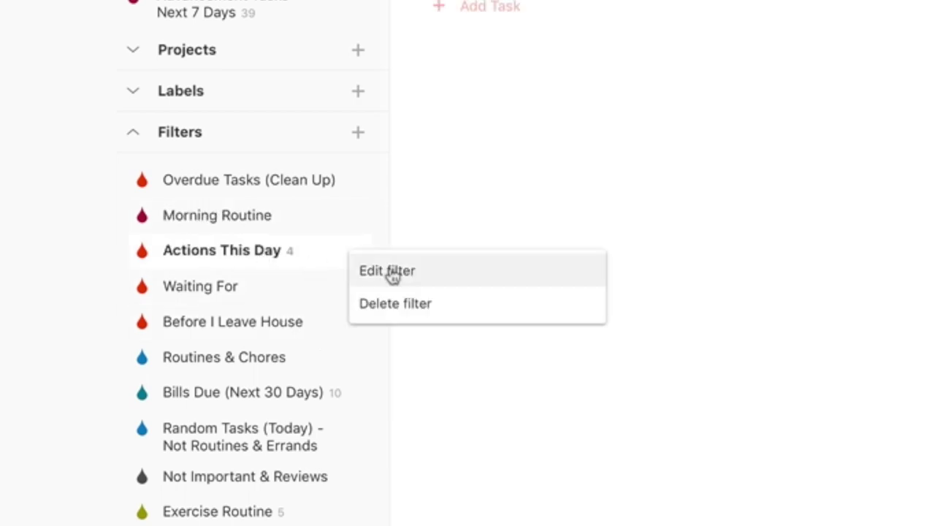
{"action": "left_click", "coordinate": [393, 276]}
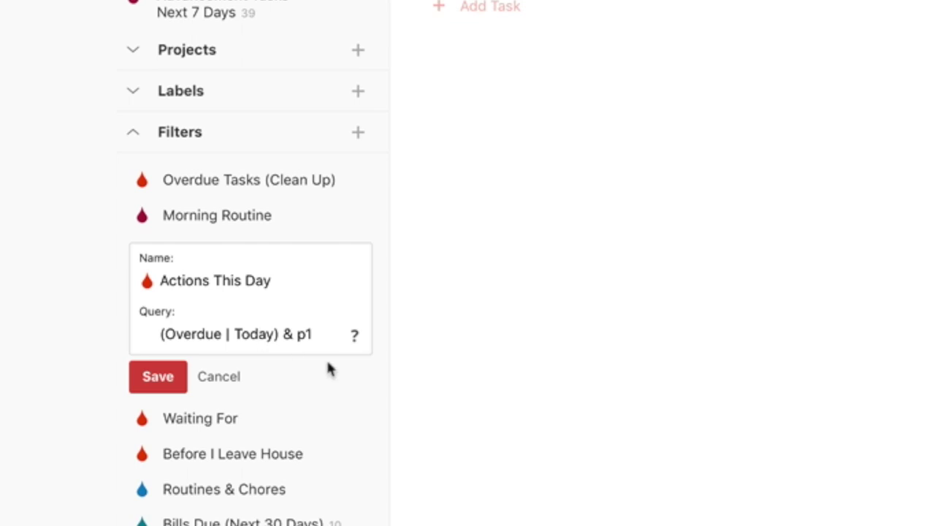
{"action": "key", "text": "Right"}
{"action": "key", "text": "Right"}
{"action": "key", "text": "Right"}
{"action": "key", "text": "Right"}
{"action": "key", "text": "Right"}
{"action": "key", "text": "Right"}
{"action": "key", "text": "Right"}
{"action": "key", "text": "Right"}
{"action": "scroll", "coordinate": [321, 341], "scroll_direction": "down", "scroll_amount": 1}
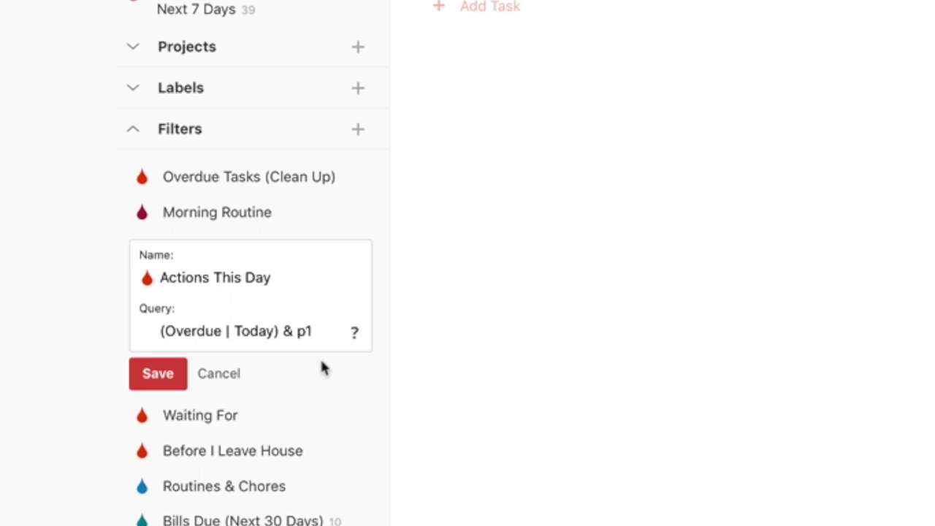
{"action": "left_click", "coordinate": [224, 387]}
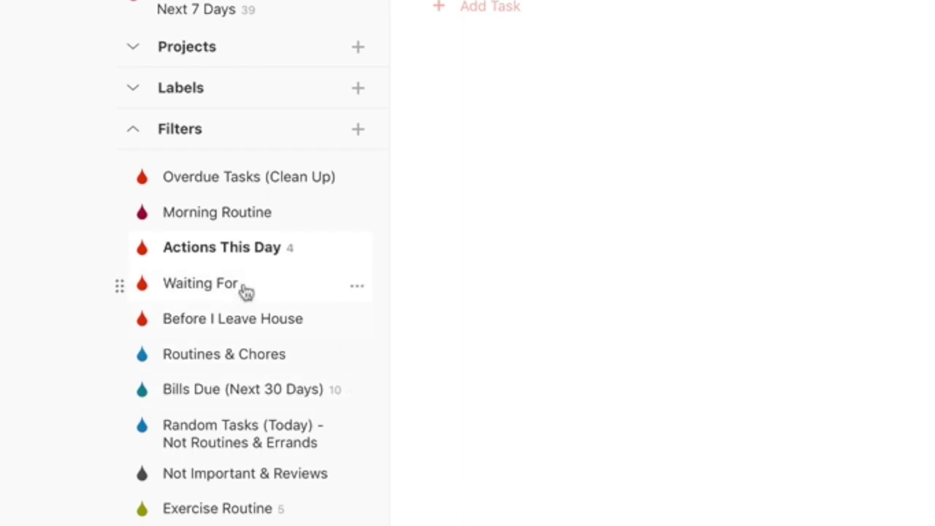
Open the Waiting For filter for editing, read its query to the end, and close it without saving
{"action": "left_click", "coordinate": [248, 291]}
{"action": "left_click", "coordinate": [357, 285]}
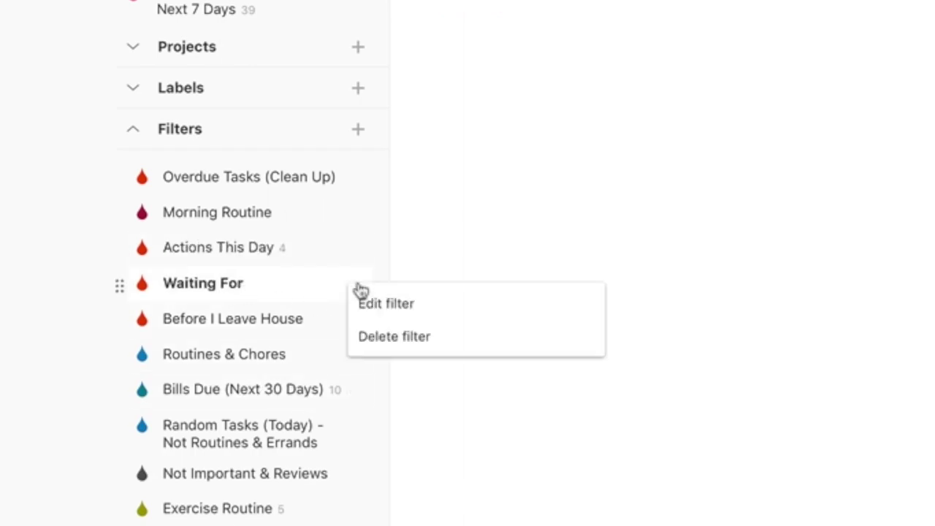
{"action": "left_click", "coordinate": [422, 311]}
{"action": "left_click", "coordinate": [266, 366]}
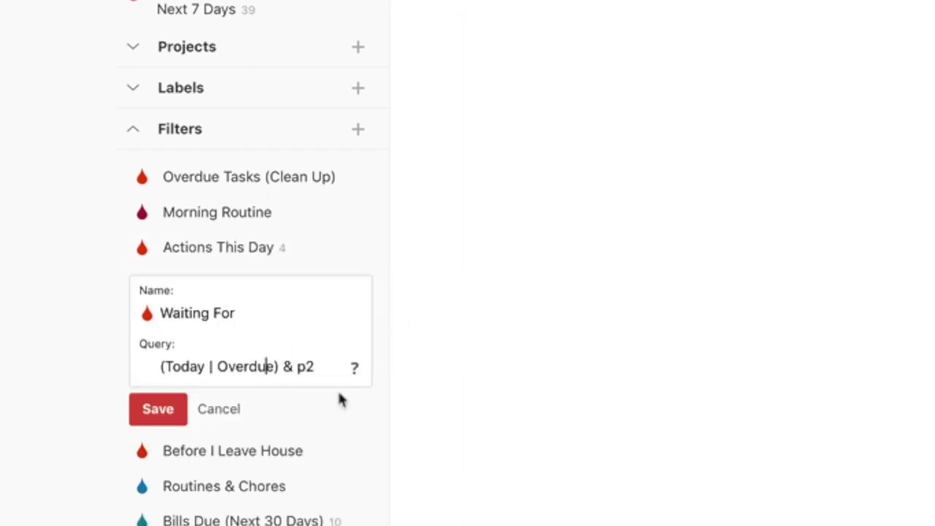
{"action": "key", "text": "Right"}
{"action": "key", "text": "Right"}
{"action": "key", "text": "Right"}
{"action": "key", "text": "Right"}
{"action": "key", "text": "Right"}
{"action": "key", "text": "Right"}
{"action": "left_click", "coordinate": [225, 416]}
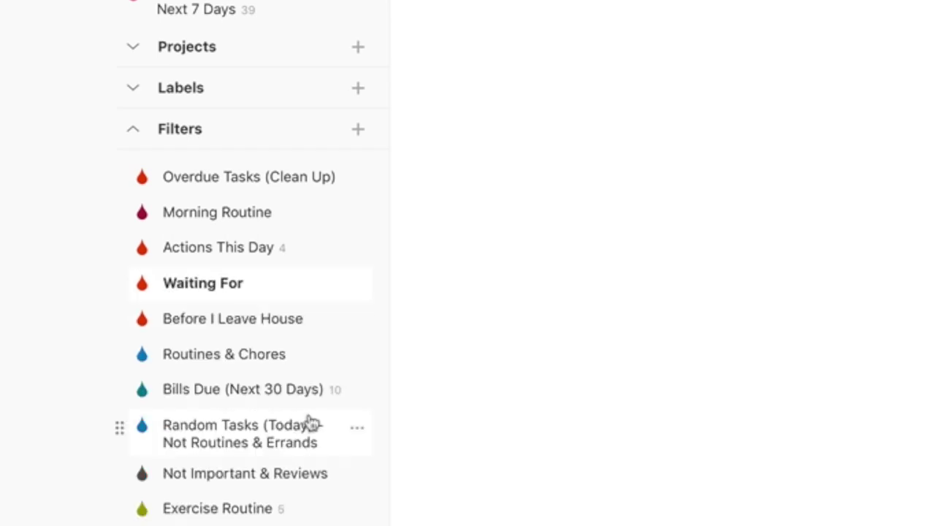
Open the Before I Leave House filter for editing, read its full query including the label, and close it without saving
{"action": "left_click", "coordinate": [255, 329]}
{"action": "left_click", "coordinate": [357, 321]}
{"action": "left_click", "coordinate": [395, 342]}
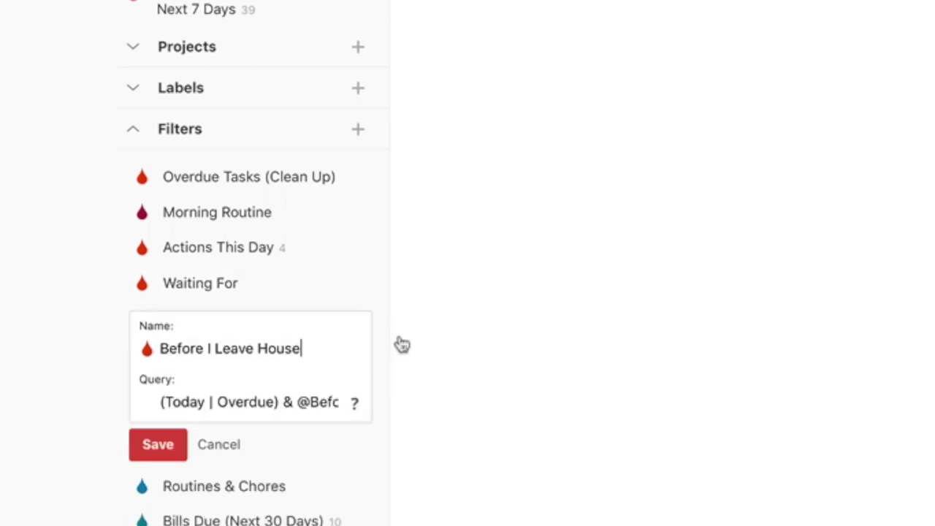
{"action": "left_click", "coordinate": [259, 401]}
{"action": "key", "text": "Right"}
{"action": "key", "text": "Right"}
{"action": "key", "text": "Right"}
{"action": "key", "text": "Right"}
{"action": "key", "text": "Right"}
{"action": "key", "text": "Right"}
{"action": "key", "text": "Right"}
{"action": "key", "text": "Right"}
{"action": "key", "text": "Right"}
{"action": "key", "text": "Right"}
{"action": "key", "text": "Right"}
{"action": "key", "text": "Right"}
{"action": "key", "text": "Right"}
{"action": "key", "text": "Right"}
{"action": "key", "text": "Right"}
{"action": "key", "text": "Right"}
{"action": "key", "text": "Right"}
{"action": "key", "text": "Right"}
{"action": "key", "text": "Right"}
{"action": "key", "text": "Right"}
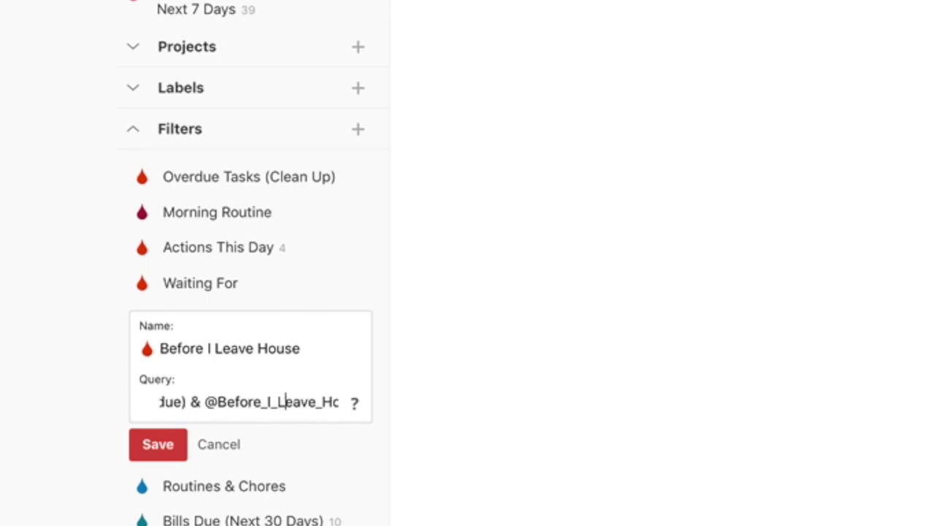
{"action": "key", "text": "Right"}
{"action": "key", "text": "Right"}
{"action": "key", "text": "Right"}
{"action": "key", "text": "Right"}
{"action": "key", "text": "Right"}
{"action": "key", "text": "Right"}
{"action": "key", "text": "Right"}
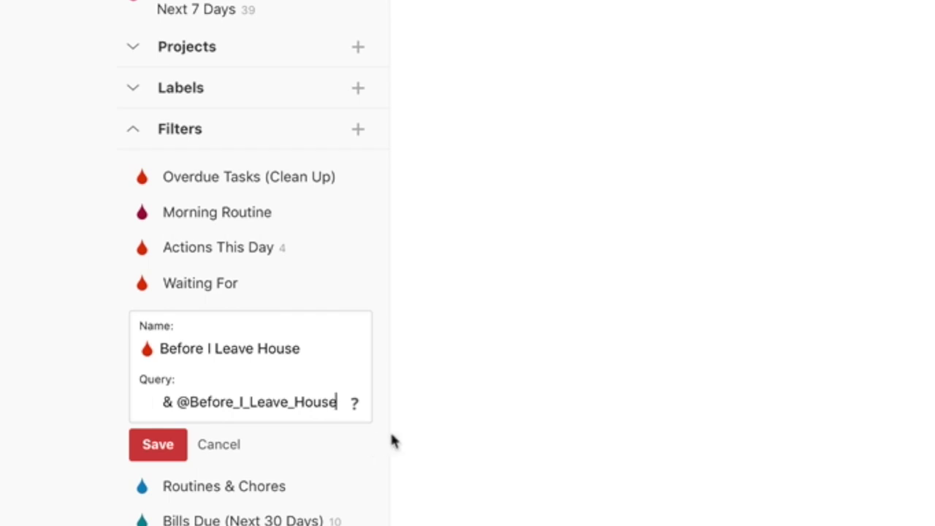
{"action": "key", "text": "Home"}
{"action": "left_click", "coordinate": [220, 445]}
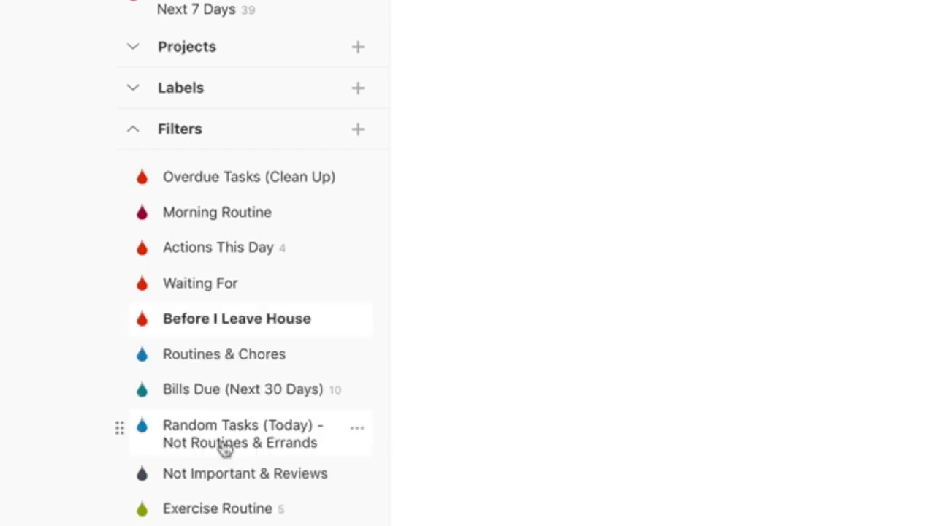
Open the Routines & Chores filter for editing and examine the date, priority and chores conditions at the start of its query
{"action": "left_click", "coordinate": [300, 360]}
{"action": "left_click", "coordinate": [355, 359]}
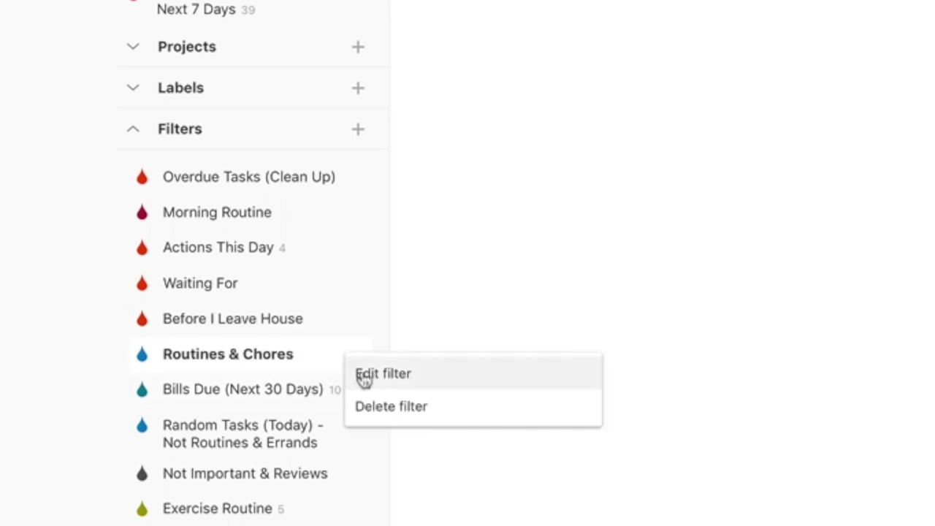
{"action": "left_click", "coordinate": [383, 376]}
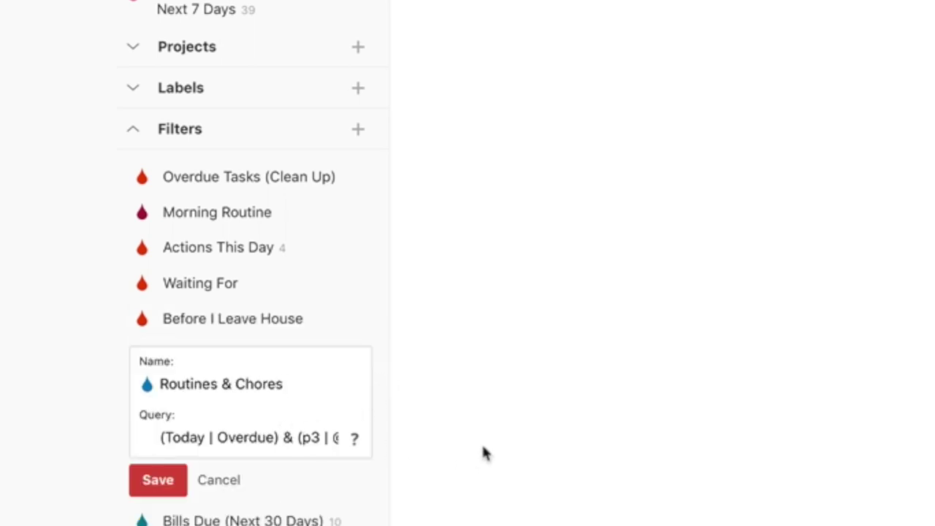
{"action": "key", "text": "Right"}
{"action": "key", "text": "Right"}
{"action": "key", "text": "Right"}
{"action": "key", "text": "Right"}
{"action": "type", "text": "| @"}
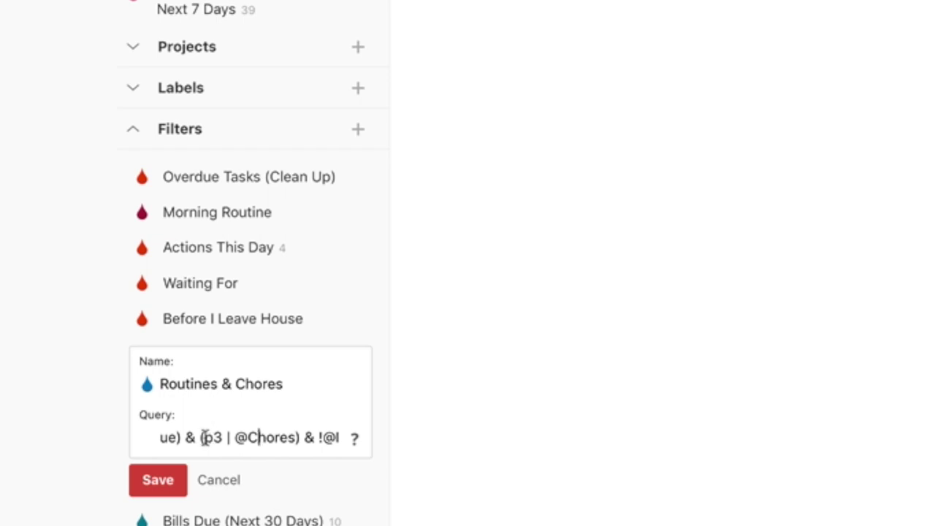
{"action": "left_click", "coordinate": [260, 437]}
{"action": "left_click", "coordinate": [304, 440]}
{"action": "key", "text": "Right"}
{"action": "key", "text": "Right"}
{"action": "key", "text": "Right"}
{"action": "key", "text": "Right"}
{"action": "key", "text": "Right"}
{"action": "key", "text": "Right"}
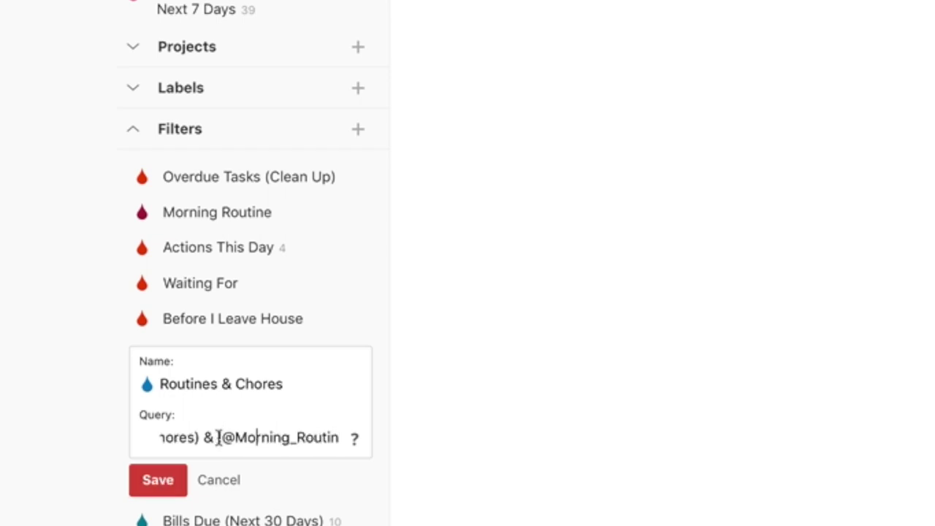
Read through the routine label exclusions in the middle of the Routines & Chores filter's query
{"action": "key", "text": "Right"}
{"action": "key", "text": "Right"}
{"action": "key", "text": "Right"}
{"action": "key", "text": "Right"}
{"action": "key", "text": "Right"}
{"action": "key", "text": "Right"}
{"action": "key", "text": "Right"}
{"action": "key", "text": "Right"}
{"action": "key", "text": "Right"}
{"action": "key", "text": "Right"}
{"action": "key", "text": "Right"}
{"action": "key", "text": "Right"}
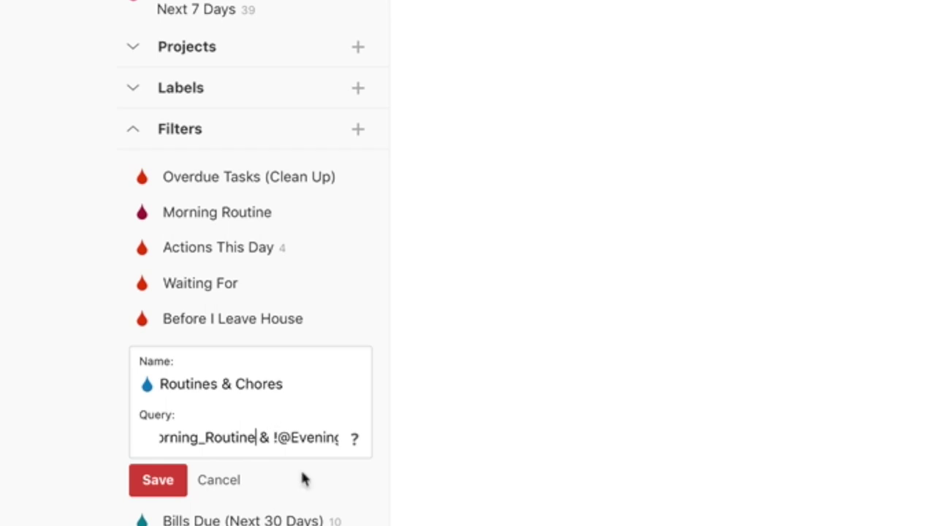
{"action": "key", "text": "Right"}
{"action": "key", "text": "Right"}
{"action": "key", "text": "Right"}
{"action": "key", "text": "Right"}
{"action": "key", "text": "Right"}
{"action": "key", "text": "Right"}
{"action": "key", "text": "Right"}
{"action": "key", "text": "Right"}
{"action": "key", "text": "Right"}
{"action": "key", "text": "Right"}
{"action": "key", "text": "Right"}
{"action": "key", "text": "Right"}
{"action": "key", "text": "Right"}
{"action": "key", "text": "Right"}
{"action": "key", "text": "Right"}
{"action": "key", "text": "Right"}
{"action": "key", "text": "Right"}
{"action": "key", "text": "Right"}
{"action": "key", "text": "Right"}
{"action": "key", "text": "Right"}
{"action": "key", "text": "Right"}
{"action": "key", "text": "Right"}
{"action": "key", "text": "Right"}
{"action": "key", "text": "Right"}
{"action": "key", "text": "Right"}
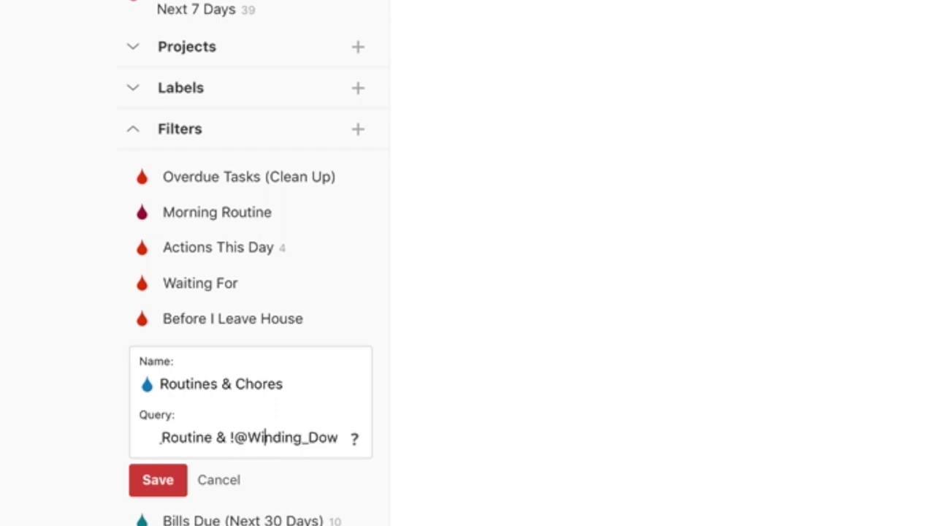
{"action": "key", "text": "Right"}
{"action": "key", "text": "Right"}
{"action": "key", "text": "Right"}
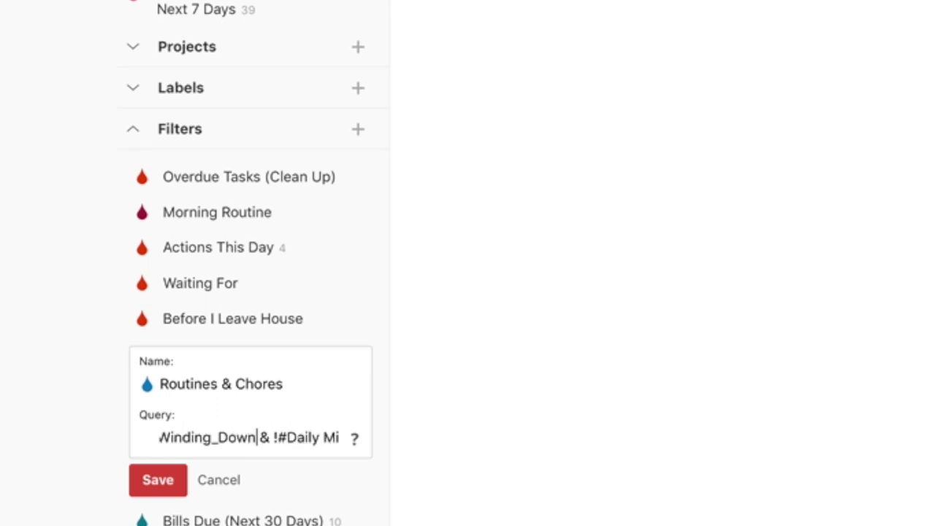
Read the project exclusions through the end of the Routines & Chores query and close the filter without saving
{"action": "key", "text": "Right"}
{"action": "key", "text": "Right"}
{"action": "key", "text": "Right"}
{"action": "key", "text": "Right"}
{"action": "key", "text": "Right"}
{"action": "key", "text": "Right"}
{"action": "key", "text": "Right"}
{"action": "key", "text": "Right"}
{"action": "key", "text": "Right"}
{"action": "key", "text": "Right"}
{"action": "key", "text": "Right"}
{"action": "key", "text": "Right"}
{"action": "key", "text": "Right"}
{"action": "key", "text": "Right"}
{"action": "key", "text": "Right"}
{"action": "key", "text": "Right"}
{"action": "key", "text": "Right"}
{"action": "key", "text": "Right"}
{"action": "key", "text": "Right"}
{"action": "key", "text": "Right"}
{"action": "key", "text": "Right"}
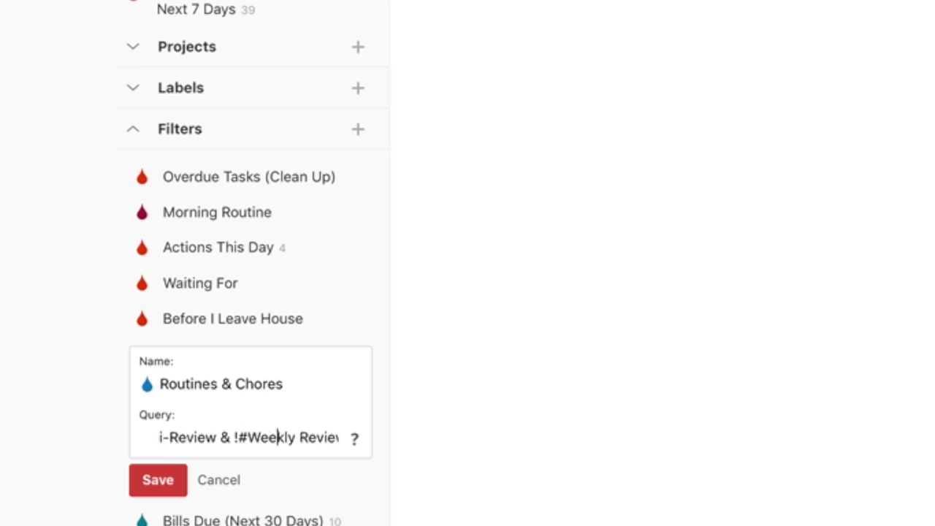
{"action": "key", "text": "Right"}
{"action": "key", "text": "Right"}
{"action": "key", "text": "Right"}
{"action": "key", "text": "Right"}
{"action": "key", "text": "Right"}
{"action": "key", "text": "Right"}
{"action": "key", "text": "Right"}
{"action": "key", "text": "Right"}
{"action": "key", "text": "Right"}
{"action": "key", "text": "Right"}
{"action": "key", "text": "Right"}
{"action": "key", "text": "Right"}
{"action": "key", "text": "Right"}
{"action": "key", "text": "Right"}
{"action": "key", "text": "Right"}
{"action": "key", "text": "Right"}
{"action": "key", "text": "Right"}
{"action": "key", "text": "Right"}
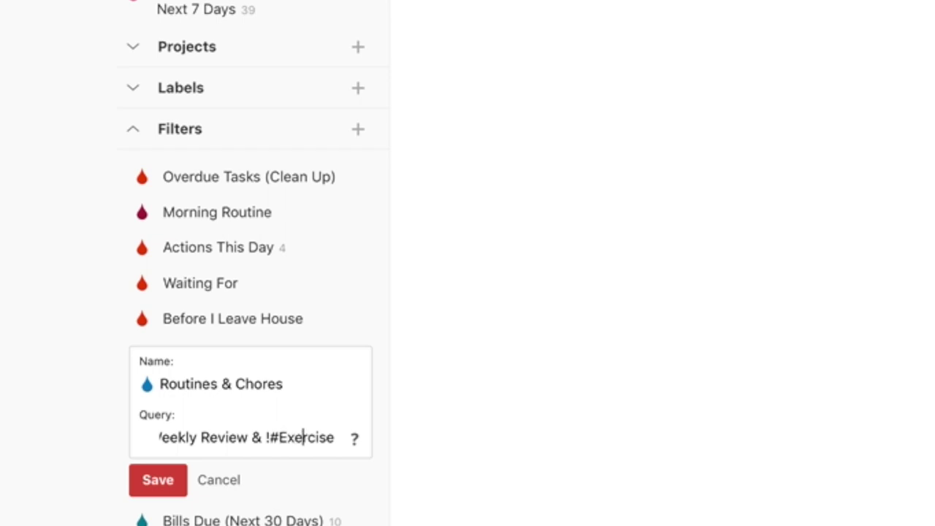
{"action": "key", "text": "Right"}
{"action": "key", "text": "Right"}
{"action": "key", "text": "Right"}
{"action": "key", "text": "Right"}
{"action": "key", "text": "Right"}
{"action": "key", "text": "Right"}
{"action": "key", "text": "Right"}
{"action": "key", "text": "Right"}
{"action": "key", "text": "Right"}
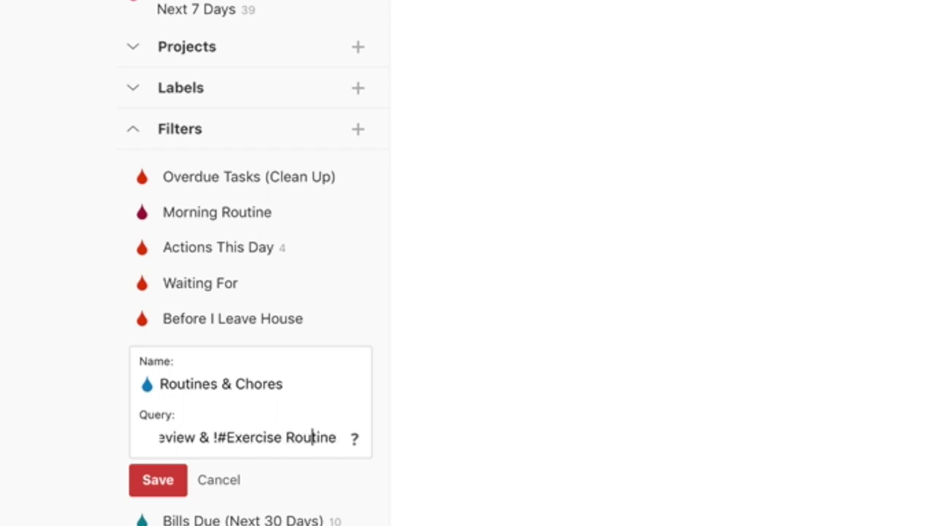
{"action": "key", "text": "Right"}
{"action": "key", "text": "Right"}
{"action": "left_click", "coordinate": [223, 482]}
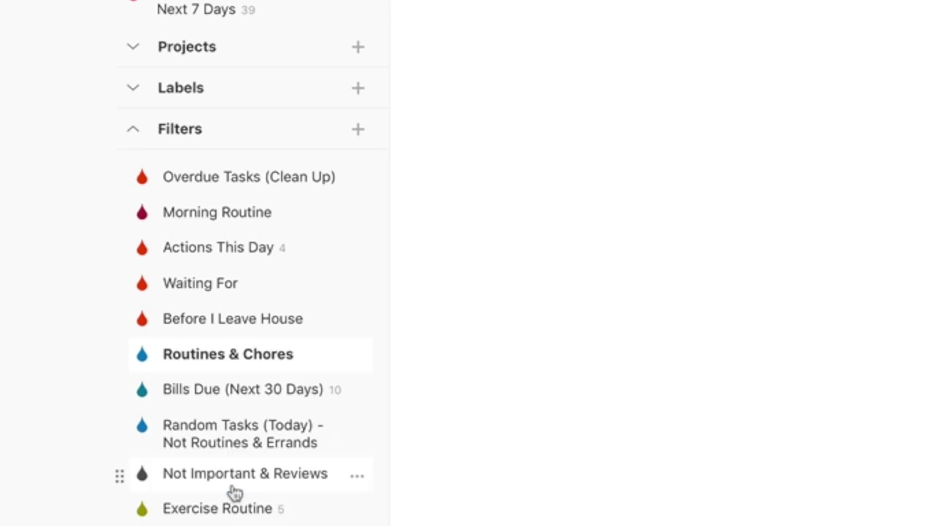
Open the Bills Due (Next 30 Days) filter for editing, read its date and label query to the end, and close it without saving
{"action": "left_click", "coordinate": [278, 395]}
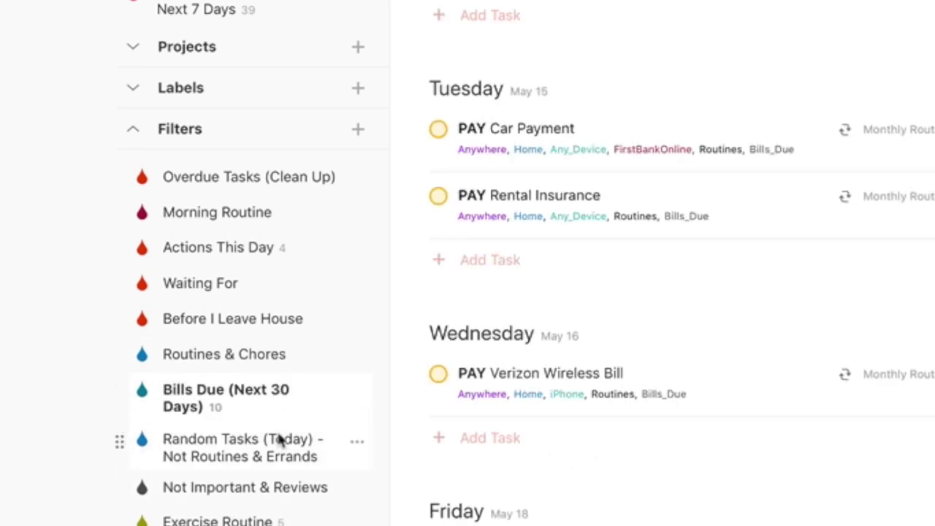
{"action": "left_click", "coordinate": [359, 395]}
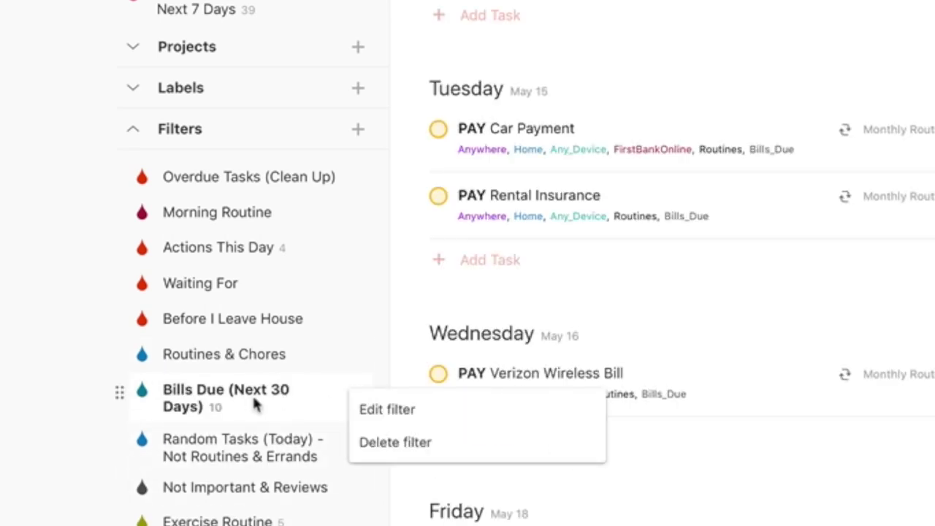
{"action": "left_click", "coordinate": [406, 410]}
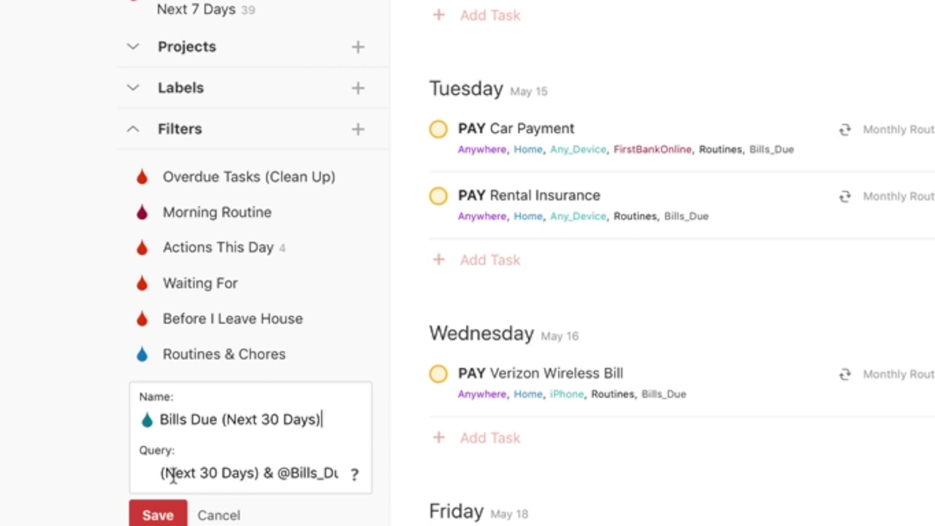
{"action": "left_click", "coordinate": [278, 473]}
{"action": "key", "text": "Right"}
{"action": "key", "text": "Right"}
{"action": "key", "text": "Right"}
{"action": "key", "text": "Right"}
{"action": "key", "text": "Right"}
{"action": "key", "text": "Right"}
{"action": "key", "text": "Right"}
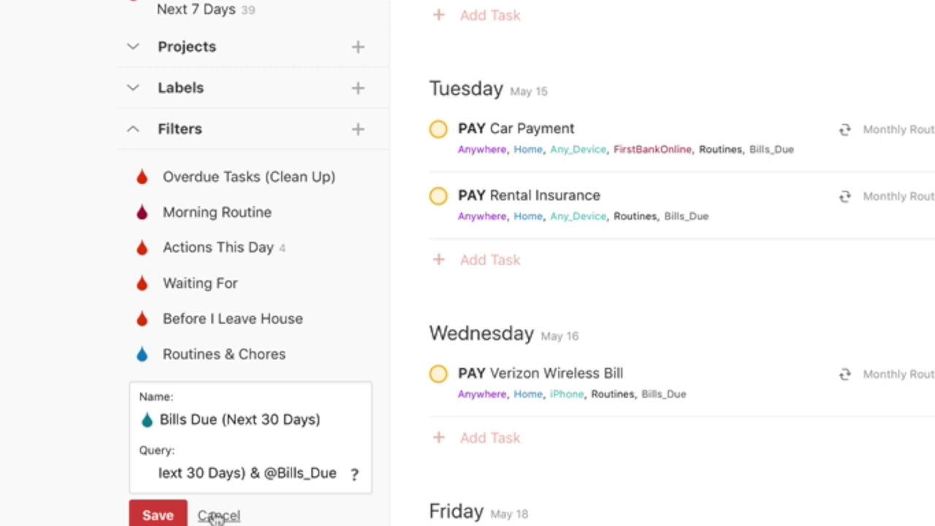
{"action": "key", "text": "Return"}
Open the Random Tasks (Today) - Not Routines & Errands filter for editing and examine the date and priority conditions in its query
{"action": "left_click", "coordinate": [271, 453]}
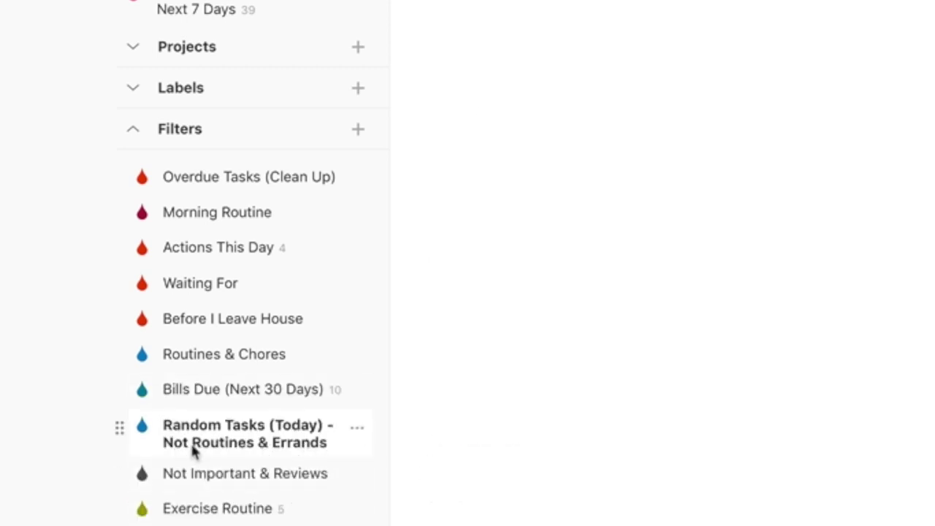
{"action": "left_click", "coordinate": [358, 431]}
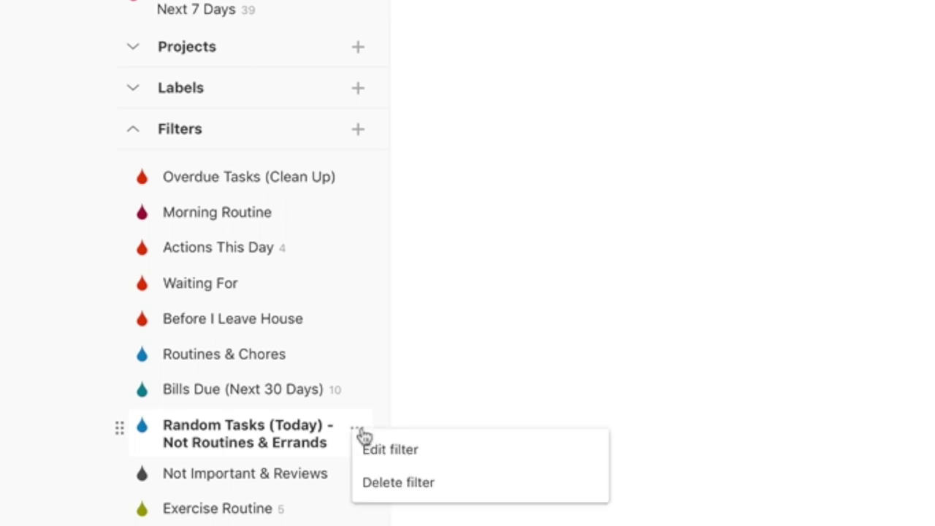
{"action": "left_click", "coordinate": [384, 452]}
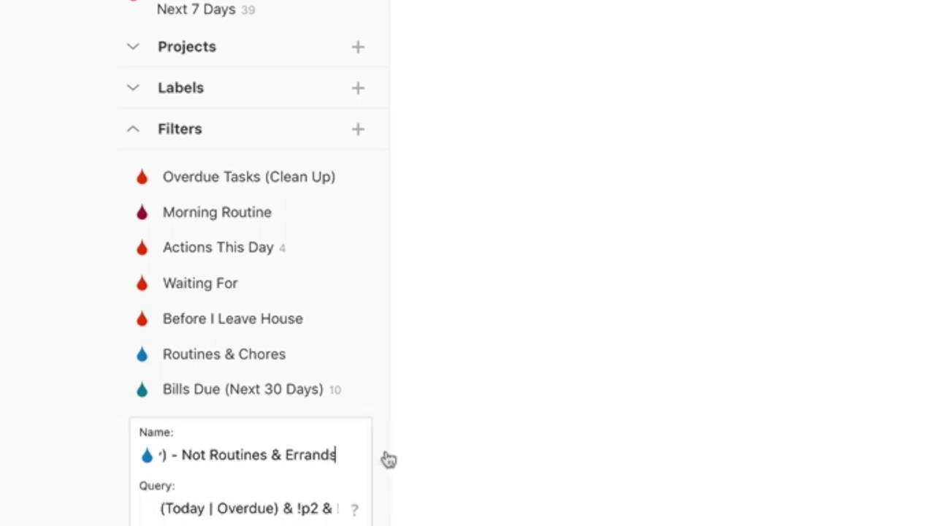
{"action": "left_click", "coordinate": [265, 508]}
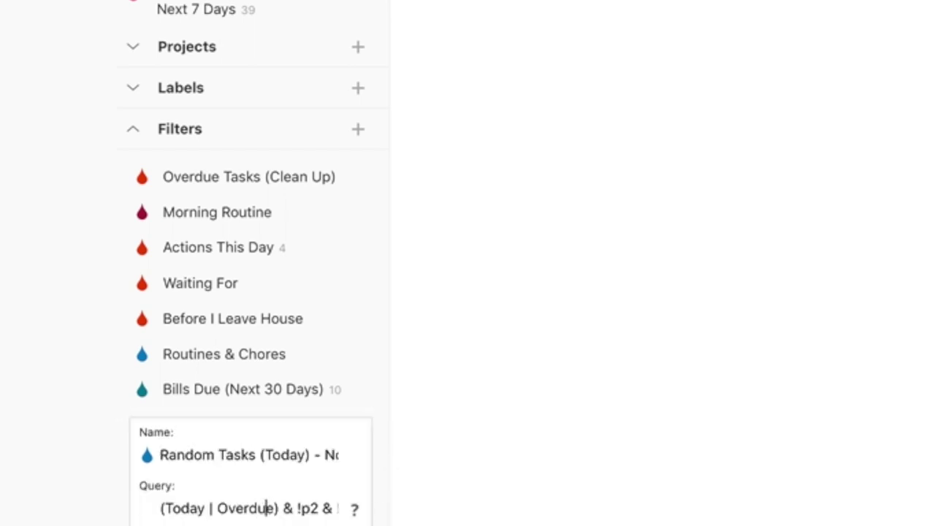
{"action": "key", "text": "Right"}
{"action": "key", "text": "Right"}
{"action": "key", "text": "Right"}
{"action": "key", "text": "Right"}
{"action": "key", "text": "Right"}
{"action": "key", "text": "Right"}
{"action": "key", "text": "Right"}
{"action": "key", "text": "Right"}
{"action": "key", "text": "Right"}
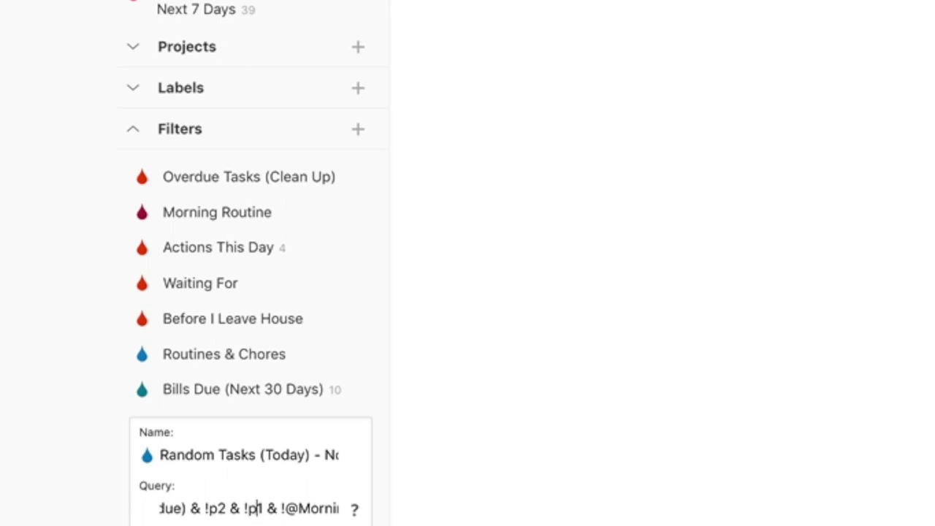
Read through the morning routine and winding-down label exclusions in the Random Tasks (Today) - Not Routines & Errands filter's query
{"action": "key", "text": "Right"}
{"action": "key", "text": "Right"}
{"action": "key", "text": "Right"}
{"action": "key", "text": "Right"}
{"action": "key", "text": "Right"}
{"action": "key", "text": "Right"}
{"action": "key", "text": "Right"}
{"action": "key", "text": "Right"}
{"action": "key", "text": "Right"}
{"action": "key", "text": "Right"}
{"action": "key", "text": "Right"}
{"action": "key", "text": "Right"}
{"action": "key", "text": "Right"}
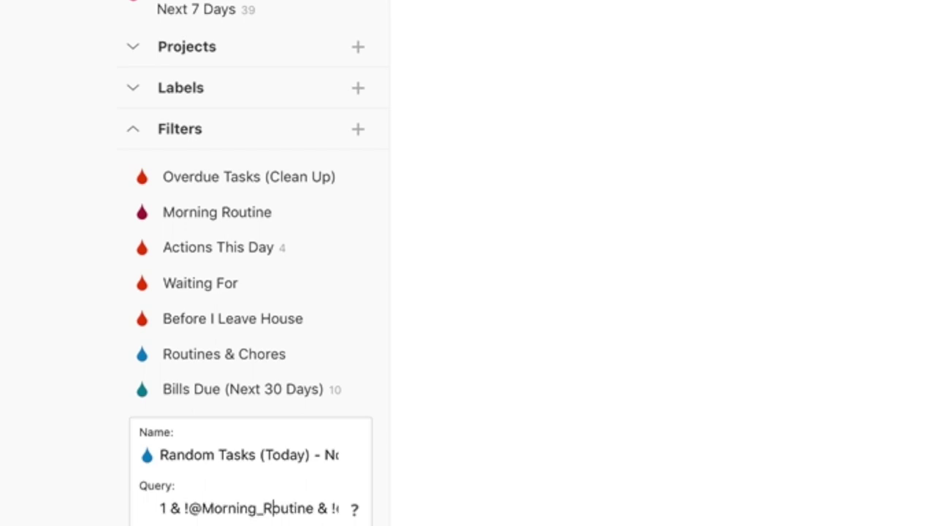
{"action": "key", "text": "Right"}
{"action": "key", "text": "Right"}
{"action": "key", "text": "Right"}
{"action": "key", "text": "Right"}
{"action": "key", "text": "Right"}
{"action": "key", "text": "Right"}
{"action": "key", "text": "Right"}
{"action": "key", "text": "Right"}
{"action": "key", "text": "Right"}
{"action": "key", "text": "Right"}
{"action": "key", "text": "Right"}
{"action": "key", "text": "Right"}
{"action": "key", "text": "Right"}
{"action": "key", "text": "Right"}
{"action": "key", "text": "Right"}
{"action": "key", "text": "Right"}
{"action": "key", "text": "Right"}
{"action": "key", "text": "Right"}
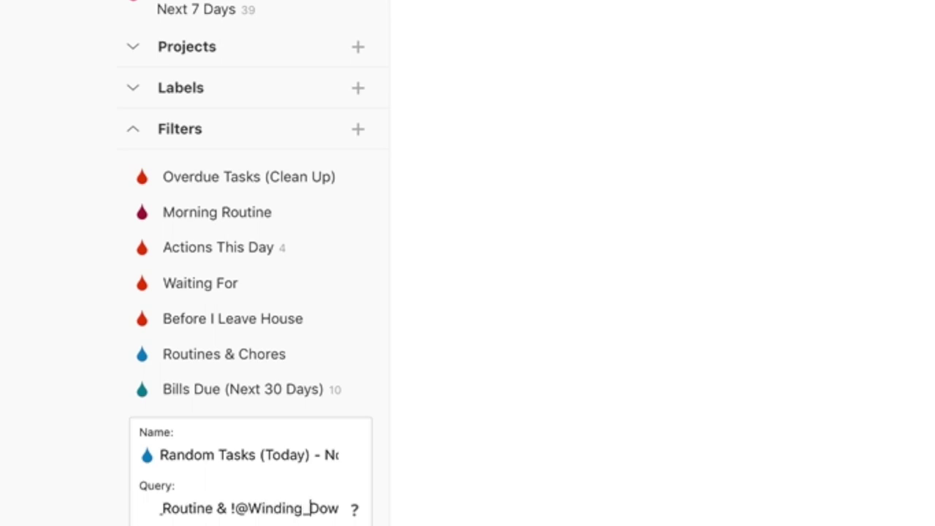
{"action": "key", "text": "Right"}
{"action": "key", "text": "Right"}
{"action": "key", "text": "Right"}
{"action": "key", "text": "Right"}
{"action": "key", "text": "Right"}
{"action": "key", "text": "Right"}
{"action": "key", "text": "Right"}
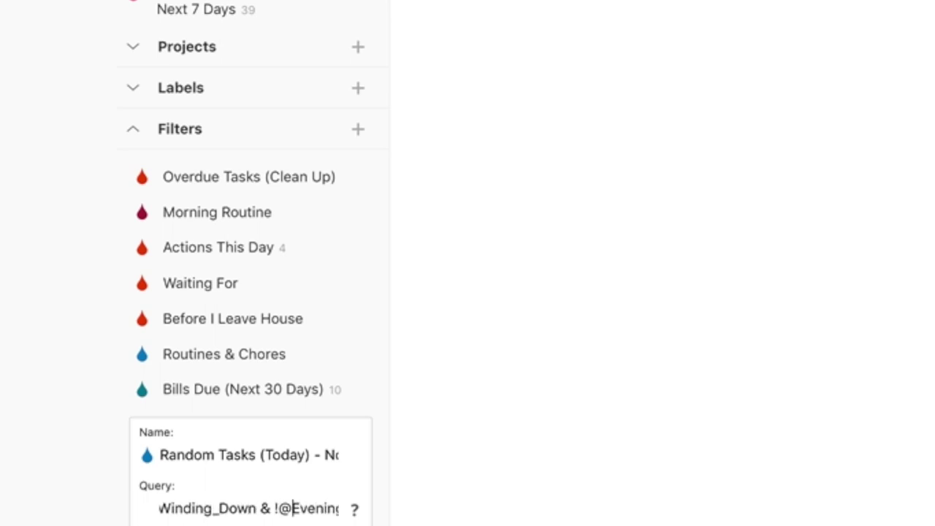
Read the evening routine, routines and errands label exclusions through the end of the Random Tasks query and close the filter
{"action": "key", "text": "Right"}
{"action": "key", "text": "Right"}
{"action": "key", "text": "Right"}
{"action": "key", "text": "Right"}
{"action": "key", "text": "Right"}
{"action": "key", "text": "Right"}
{"action": "key", "text": "Right"}
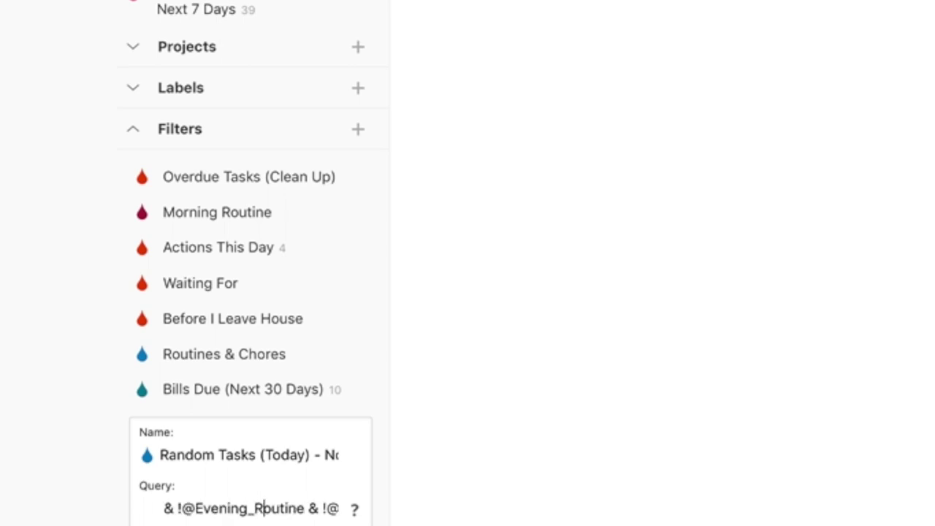
{"action": "key", "text": "Right"}
{"action": "key", "text": "Right"}
{"action": "key", "text": "Right"}
{"action": "key", "text": "Right"}
{"action": "key", "text": "Right"}
{"action": "key", "text": "Right"}
{"action": "key", "text": "Right"}
{"action": "key", "text": "Right"}
{"action": "key", "text": "Right"}
{"action": "key", "text": "Right"}
{"action": "key", "text": "Right"}
{"action": "key", "text": "Right"}
{"action": "key", "text": "Right"}
{"action": "key", "text": "Right"}
{"action": "key", "text": "Right"}
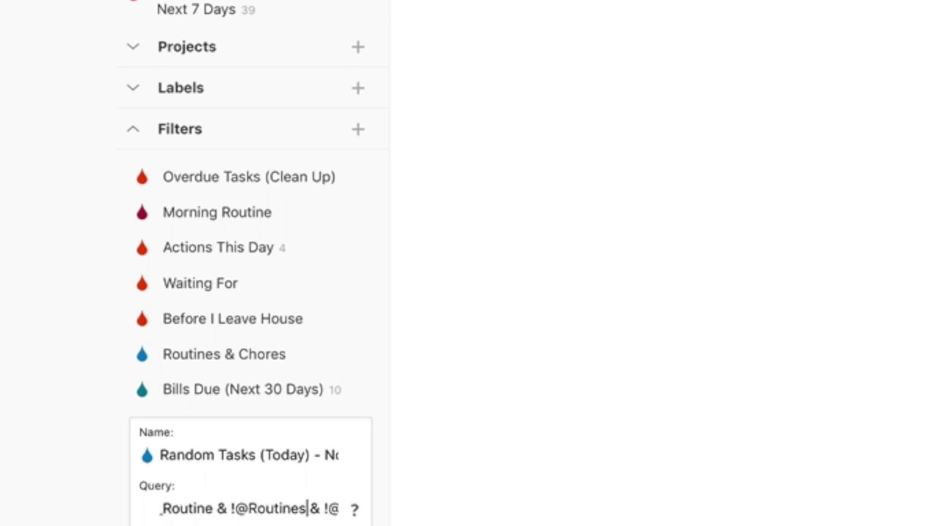
{"action": "key", "text": "Right"}
{"action": "key", "text": "Right"}
{"action": "key", "text": "Right"}
{"action": "key", "text": "Right"}
{"action": "key", "text": "Right"}
{"action": "key", "text": "Right"}
{"action": "key", "text": "Right"}
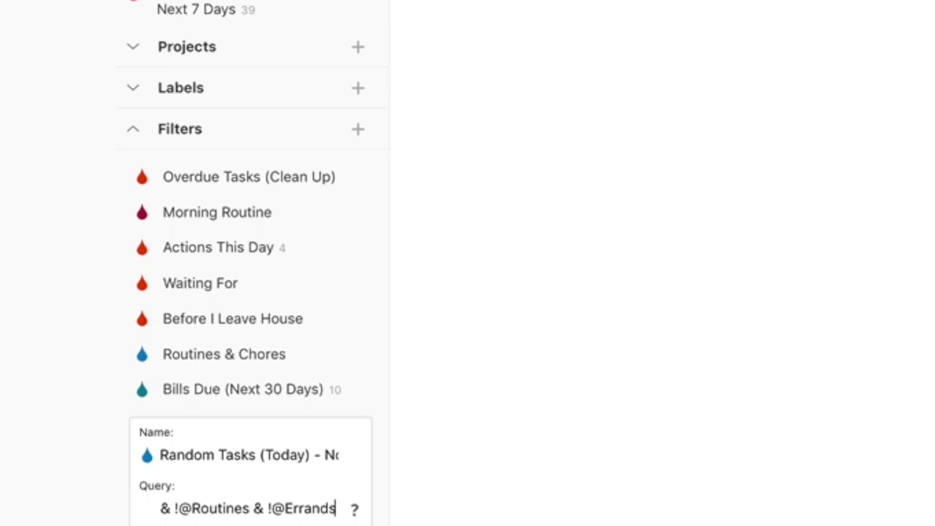
{"action": "key", "text": "Return"}
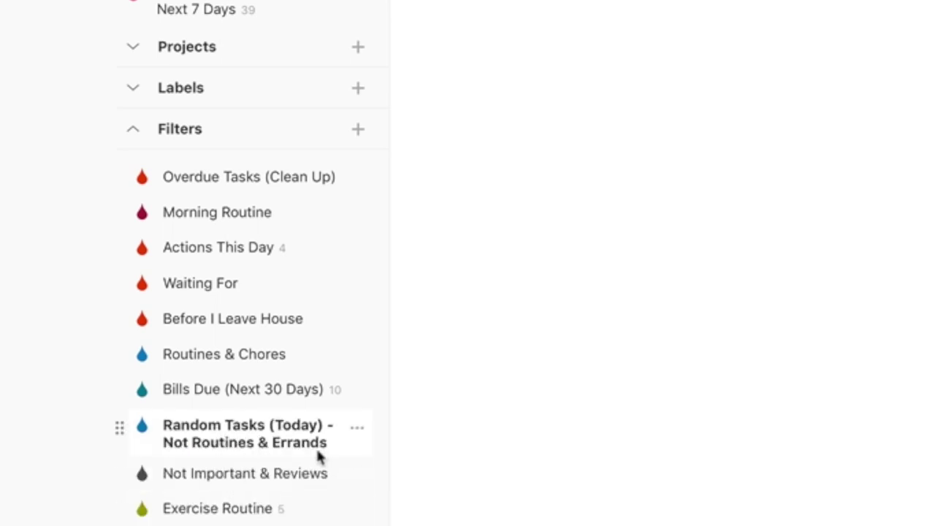
Open the Not Important & Reviews filter and look over the favorites and the full list of saved filters
{"action": "left_click", "coordinate": [272, 486]}
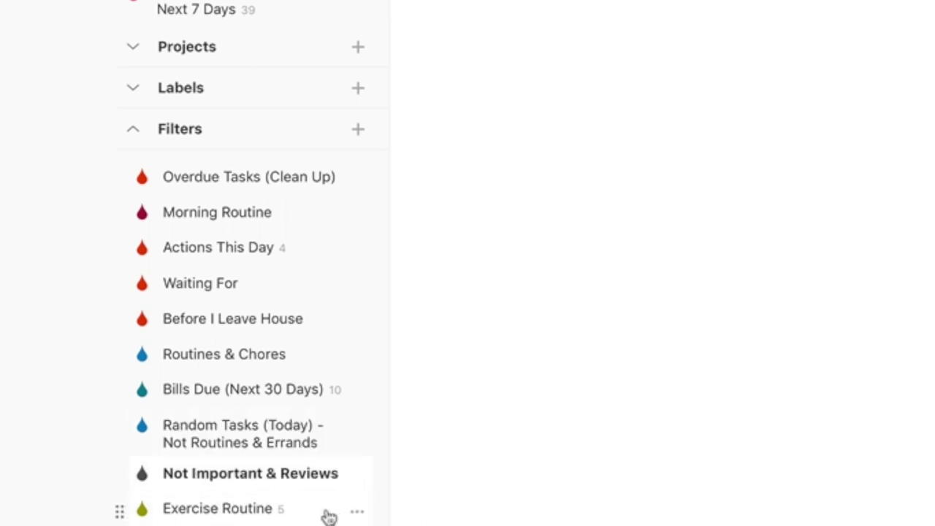
{"action": "scroll", "coordinate": [328, 516], "scroll_direction": "down", "scroll_amount": 2}
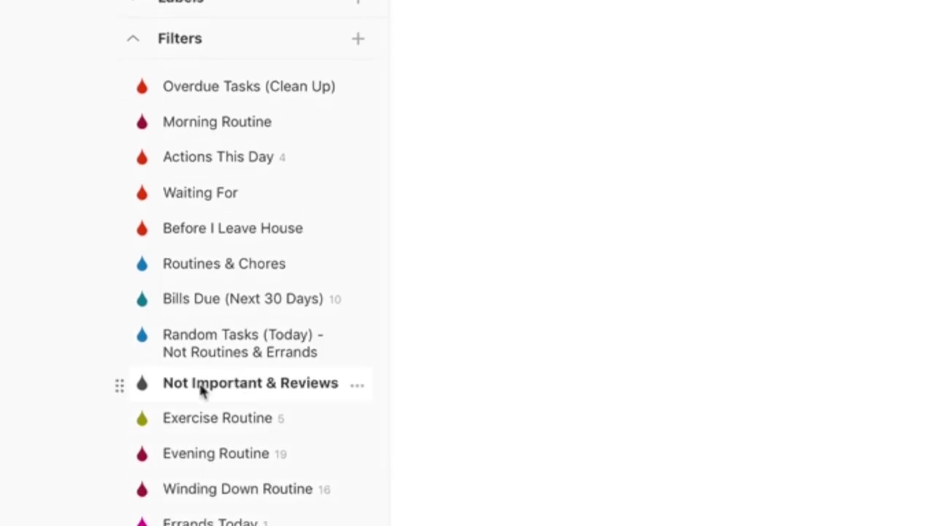
{"action": "scroll", "coordinate": [296, 393], "scroll_direction": "up", "scroll_amount": 5}
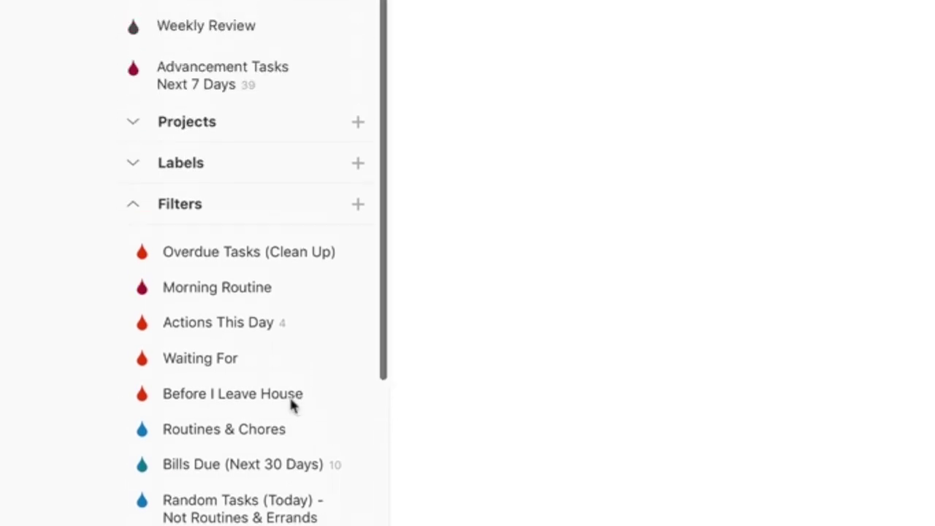
{"action": "scroll", "coordinate": [287, 506], "scroll_direction": "up", "scroll_amount": 1}
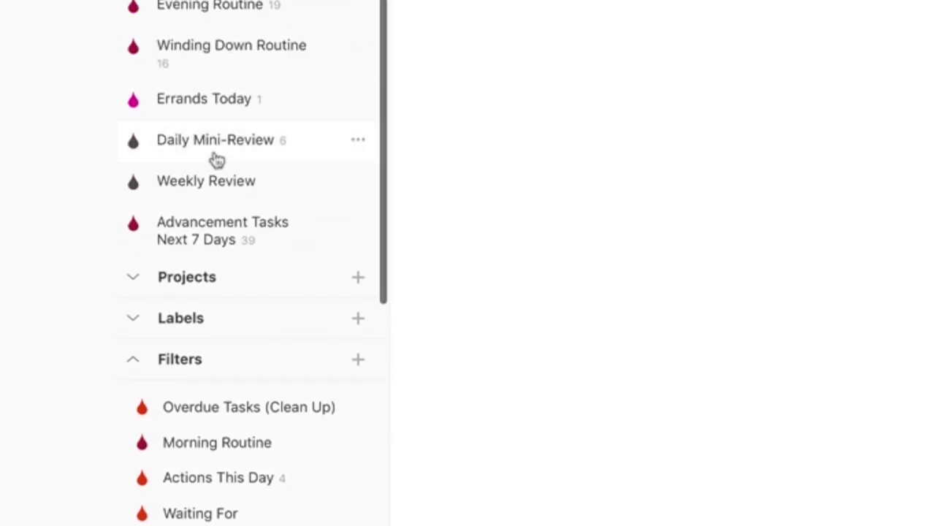
{"action": "scroll", "coordinate": [257, 125], "scroll_direction": "down", "scroll_amount": 3}
{"action": "scroll", "coordinate": [257, 124], "scroll_direction": "down", "scroll_amount": 6}
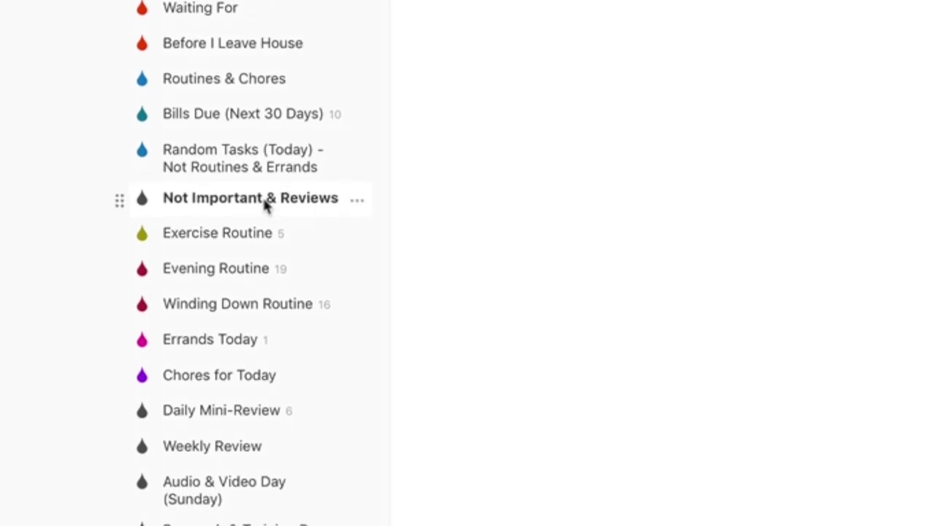
{"action": "scroll", "coordinate": [264, 205], "scroll_direction": "up", "scroll_amount": 10}
{"action": "scroll", "coordinate": [231, 207], "scroll_direction": "down", "scroll_amount": 1}
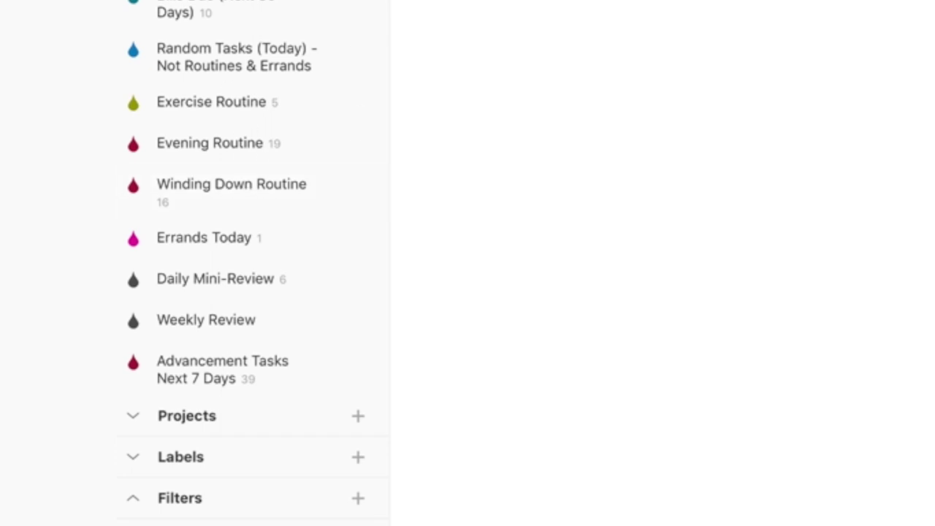
{"action": "scroll", "coordinate": [209, 203], "scroll_direction": "down", "scroll_amount": 15}
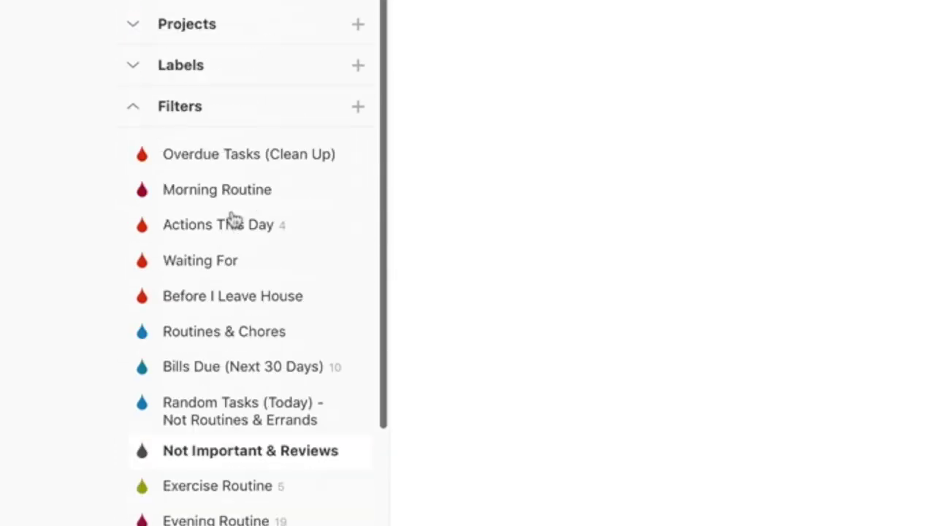
{"action": "scroll", "coordinate": [219, 86], "scroll_direction": "up", "scroll_amount": 5}
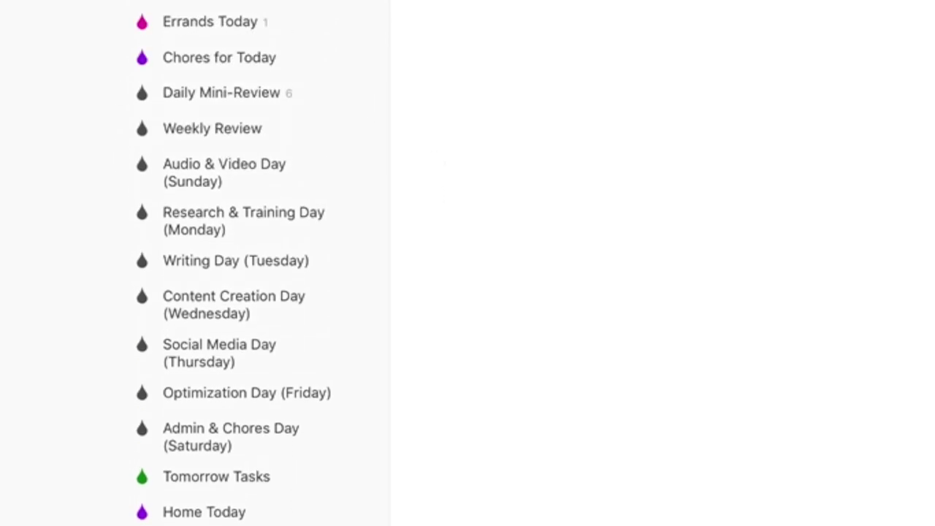
Open the Exercise Routine filter for editing, read its date and project query to the end, and close it without saving
{"action": "scroll", "coordinate": [219, 83], "scroll_direction": "up", "scroll_amount": 4}
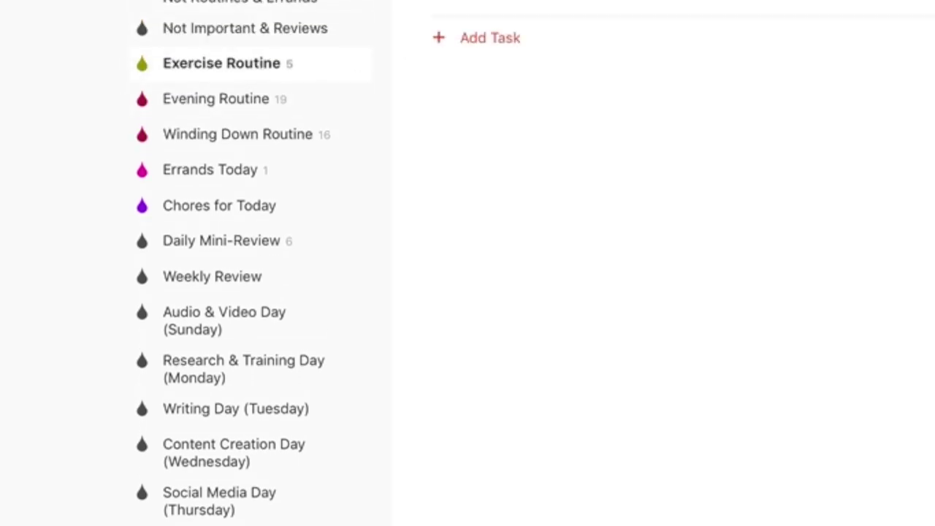
{"action": "left_click", "coordinate": [358, 70]}
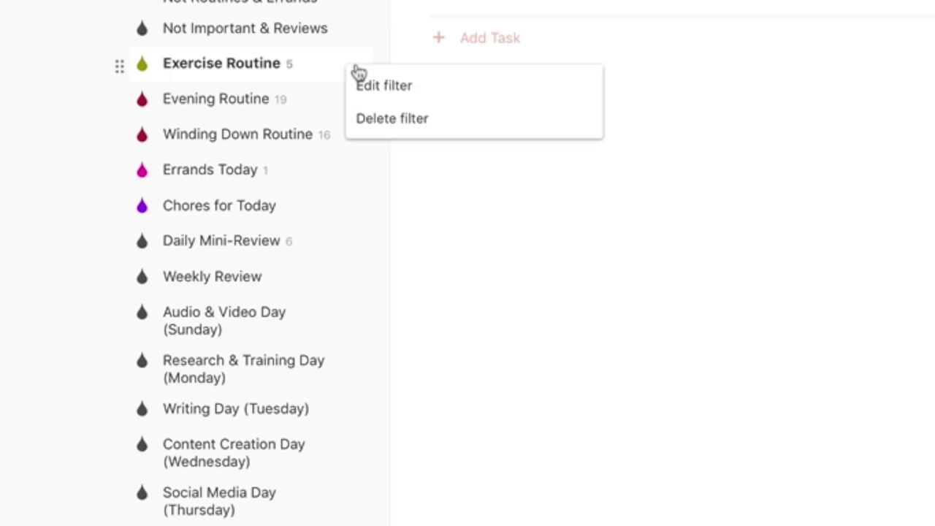
{"action": "left_click", "coordinate": [390, 93]}
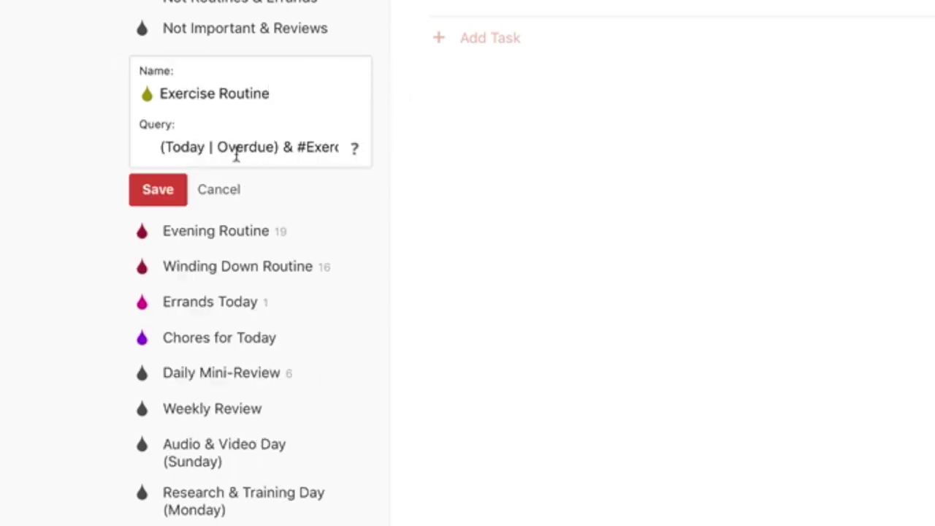
{"action": "left_click", "coordinate": [301, 147]}
{"action": "key", "text": "Right"}
{"action": "key", "text": "Right"}
{"action": "key", "text": "Right"}
{"action": "key", "text": "Right"}
{"action": "key", "text": "Right"}
{"action": "key", "text": "Right"}
{"action": "key", "text": "Right"}
{"action": "key", "text": "Right"}
{"action": "key", "text": "Right"}
{"action": "key", "text": "Right"}
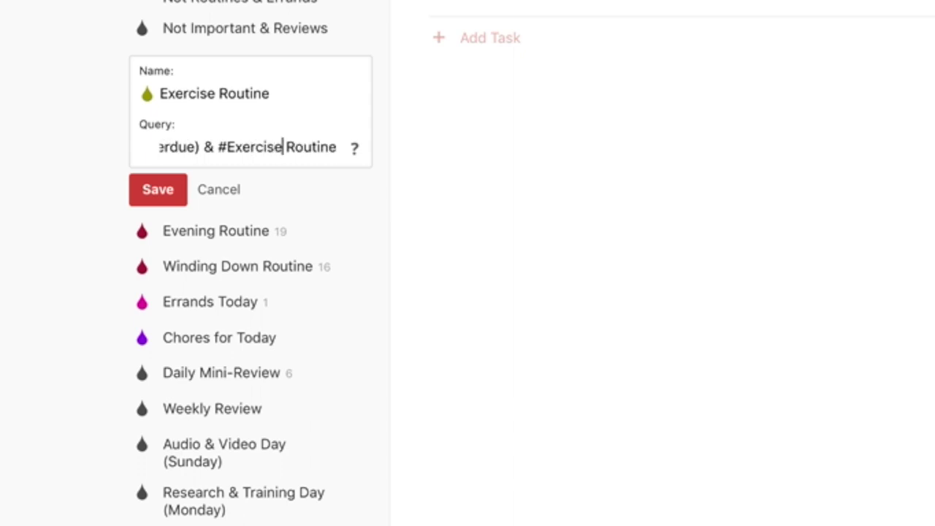
{"action": "key", "text": "Right"}
{"action": "key", "text": "Right"}
{"action": "key", "text": "Right"}
{"action": "key", "text": "Right"}
{"action": "key", "text": "Right"}
{"action": "key", "text": "Right"}
{"action": "left_click", "coordinate": [227, 197]}
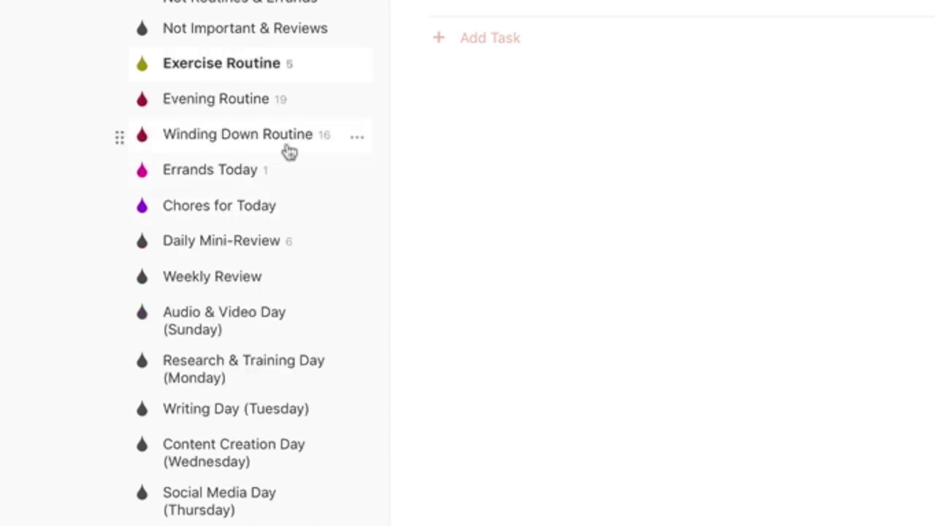
Open the Evening Routine filter for editing, read its date and label query to the end, and close it without saving
{"action": "left_click", "coordinate": [249, 98]}
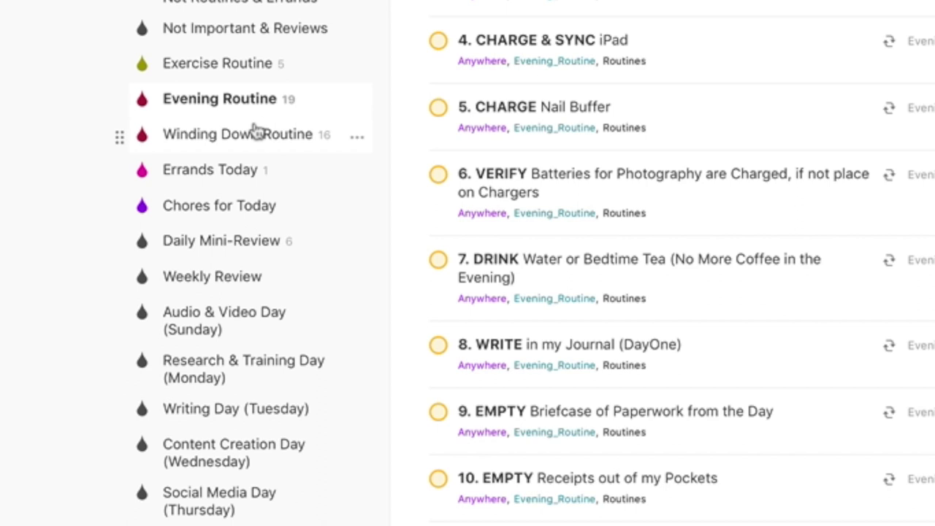
{"action": "left_click", "coordinate": [357, 100]}
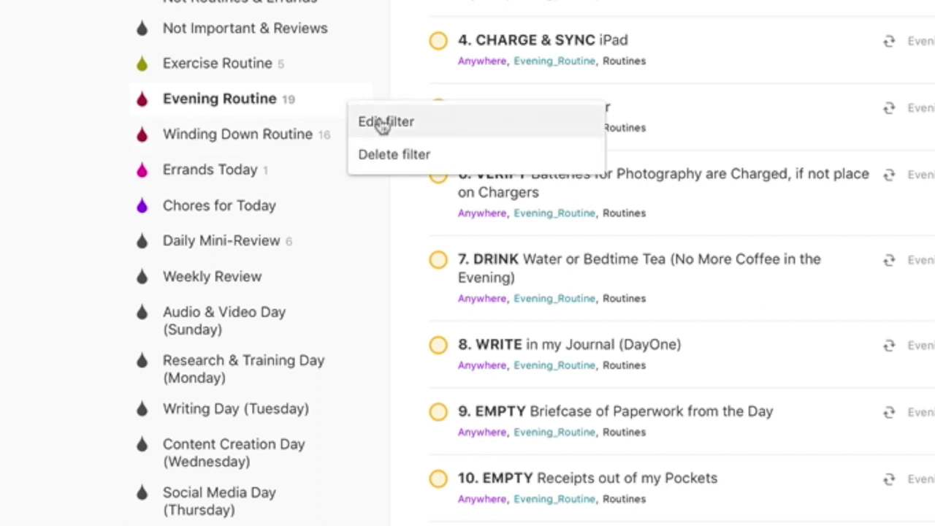
{"action": "left_click", "coordinate": [383, 122]}
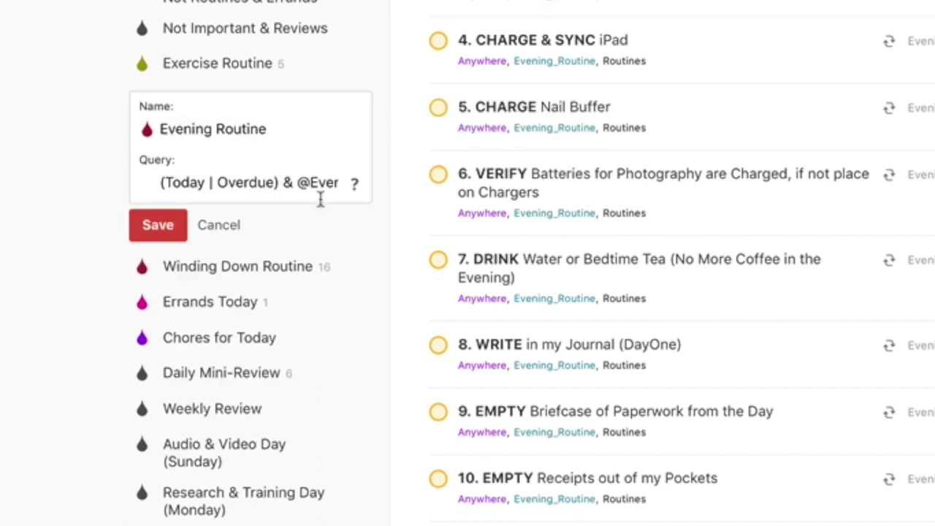
{"action": "key", "text": "Right"}
{"action": "key", "text": "Right"}
{"action": "key", "text": "Right"}
{"action": "key", "text": "Right"}
{"action": "key", "text": "Right"}
{"action": "key", "text": "Right"}
{"action": "key", "text": "Right"}
{"action": "key", "text": "Right"}
{"action": "key", "text": "Right"}
{"action": "key", "text": "Right"}
{"action": "key", "text": "Right"}
{"action": "key", "text": "Right"}
{"action": "key", "text": "Right"}
{"action": "key", "text": "Right"}
{"action": "key", "text": "Right"}
{"action": "key", "text": "Right"}
{"action": "key", "text": "Right"}
{"action": "left_click", "coordinate": [232, 228]}
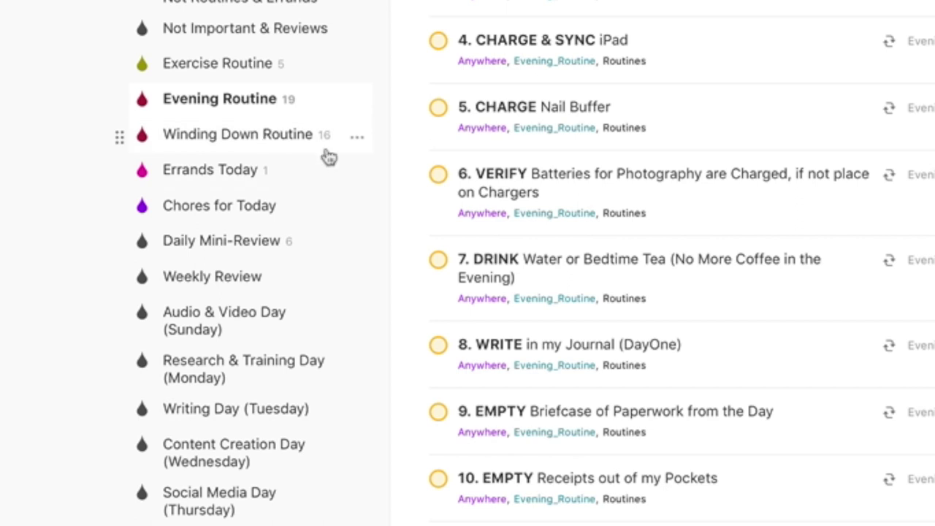
Open the Errands Today filter for editing, read its date and label query to the end, and close it without saving
{"action": "left_click", "coordinate": [272, 182]}
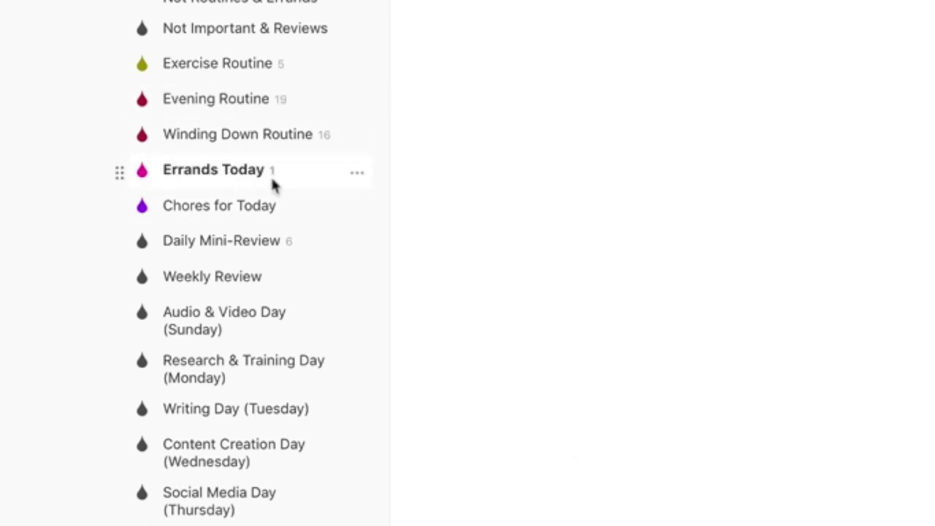
{"action": "left_click", "coordinate": [359, 180]}
{"action": "left_click", "coordinate": [390, 196]}
{"action": "left_click", "coordinate": [274, 252]}
{"action": "key", "text": "Right"}
{"action": "key", "text": "Right"}
{"action": "key", "text": "Right"}
{"action": "key", "text": "Right"}
{"action": "key", "text": "Right"}
{"action": "key", "text": "Right"}
{"action": "key", "text": "Right"}
{"action": "key", "text": "Right"}
{"action": "key", "text": "Right"}
{"action": "key", "text": "Right"}
{"action": "key", "text": "Right"}
{"action": "key", "text": "Right"}
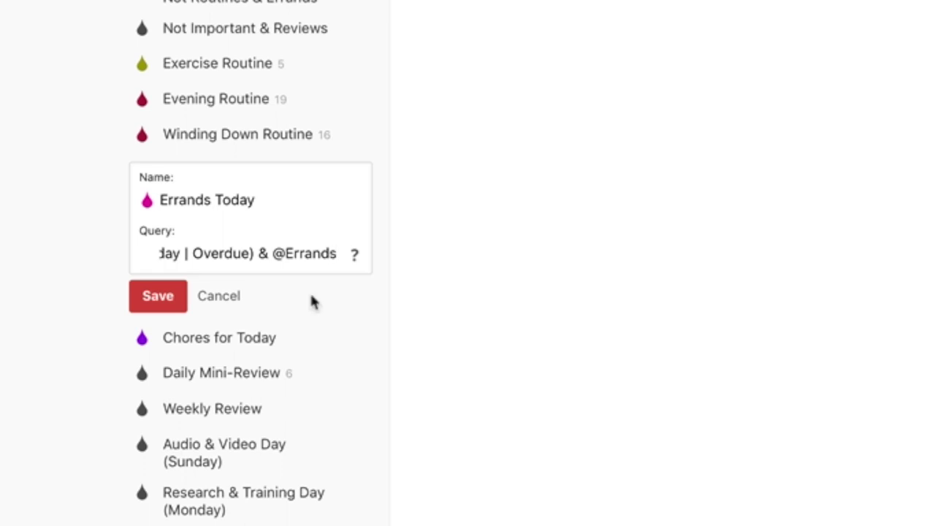
{"action": "left_click", "coordinate": [237, 297]}
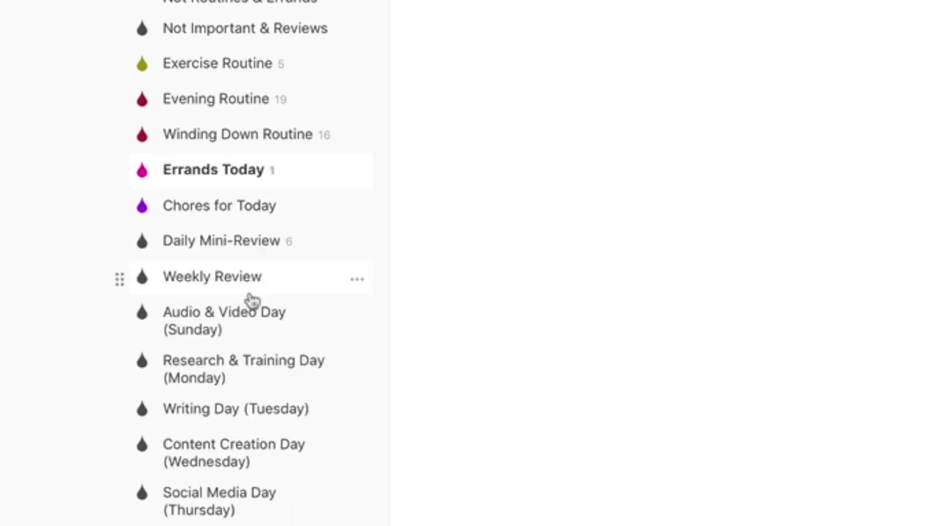
View the Chores for Today filter, check the favorites, and look over the themed-day and remaining filters in the list
{"action": "left_click", "coordinate": [298, 213]}
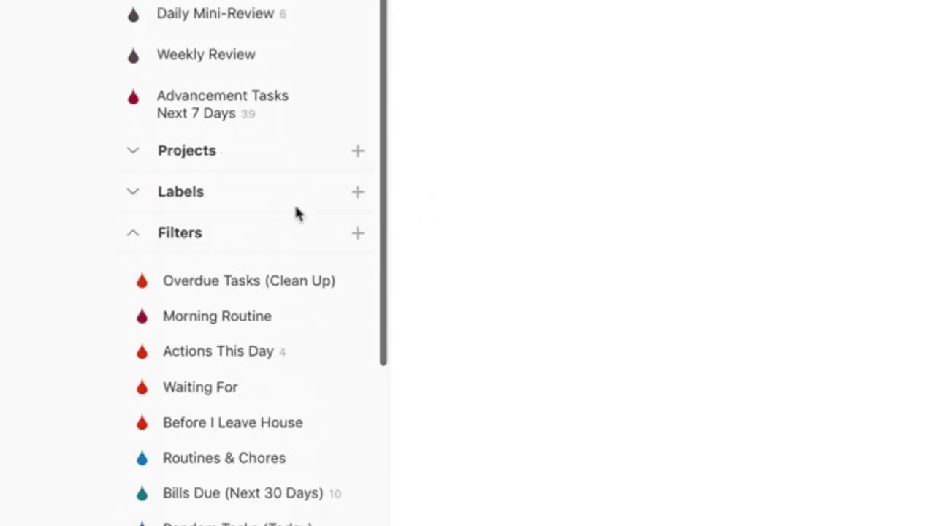
{"action": "scroll", "coordinate": [299, 212], "scroll_direction": "up", "scroll_amount": 4}
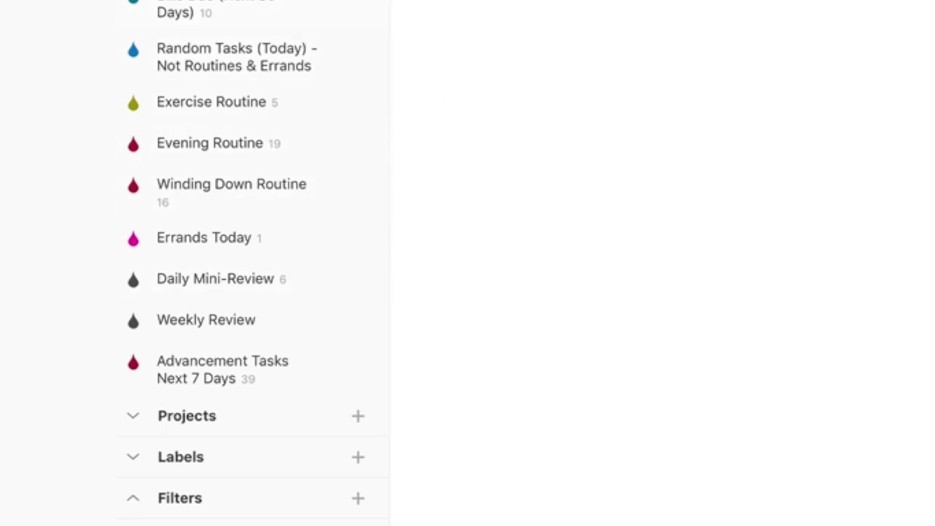
{"action": "scroll", "coordinate": [246, 100], "scroll_direction": "down", "scroll_amount": 15}
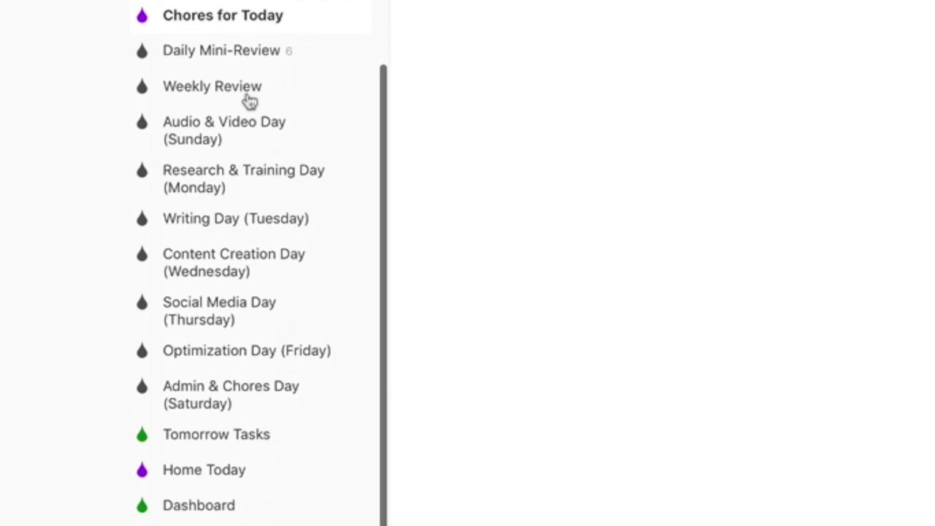
{"action": "scroll", "coordinate": [297, 93], "scroll_direction": "down", "scroll_amount": 1}
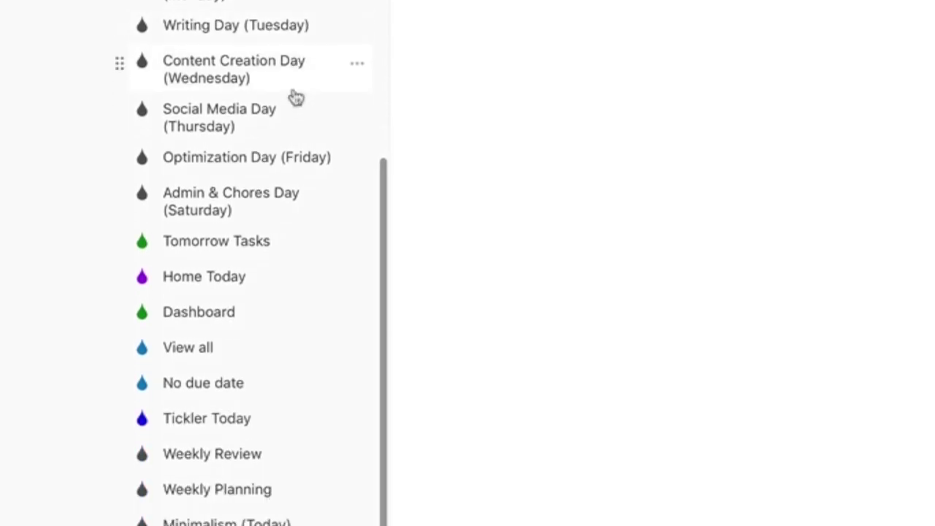
{"action": "scroll", "coordinate": [301, 106], "scroll_direction": "down", "scroll_amount": 3}
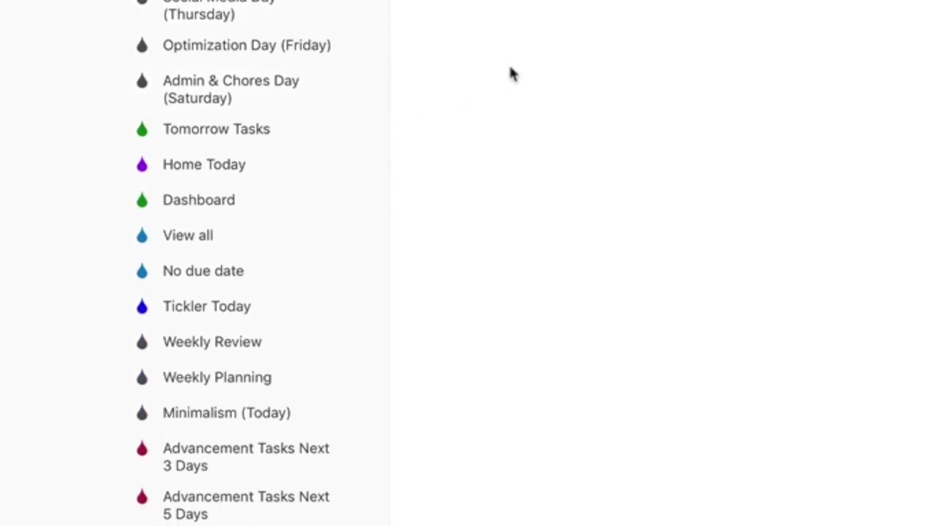
Open the Daily Mini-Review filter for editing, read its date and project query to the end, and close it without saving
{"action": "scroll", "coordinate": [269, 66], "scroll_direction": "up", "scroll_amount": 9}
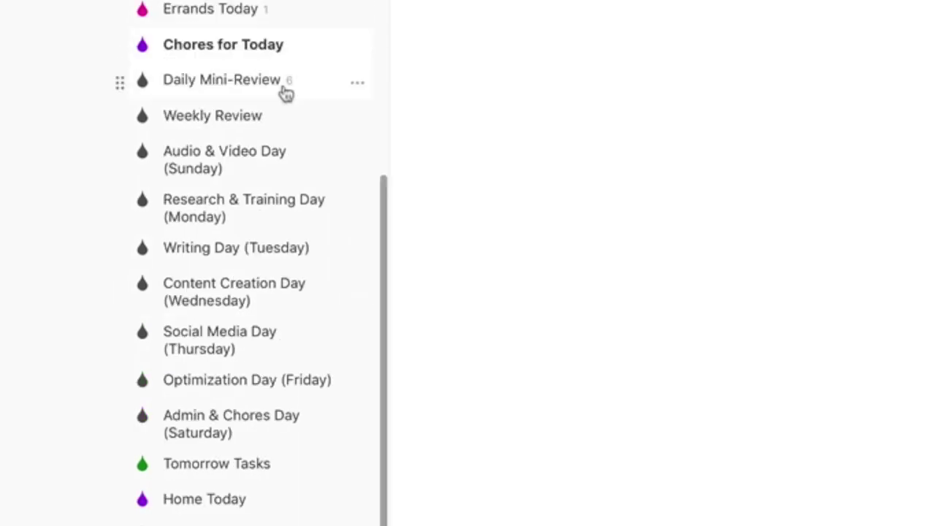
{"action": "left_click", "coordinate": [280, 87]}
{"action": "left_click", "coordinate": [357, 85]}
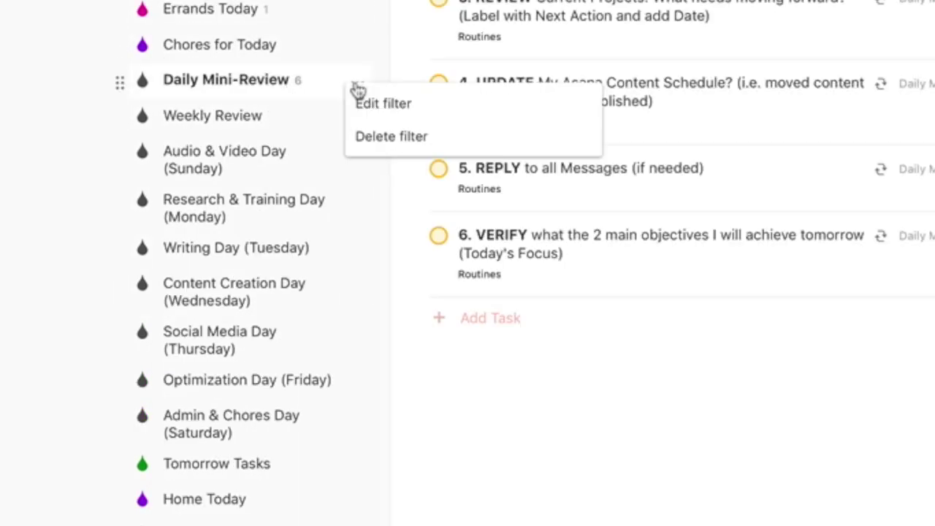
{"action": "left_click", "coordinate": [367, 100]}
{"action": "left_click", "coordinate": [214, 162]}
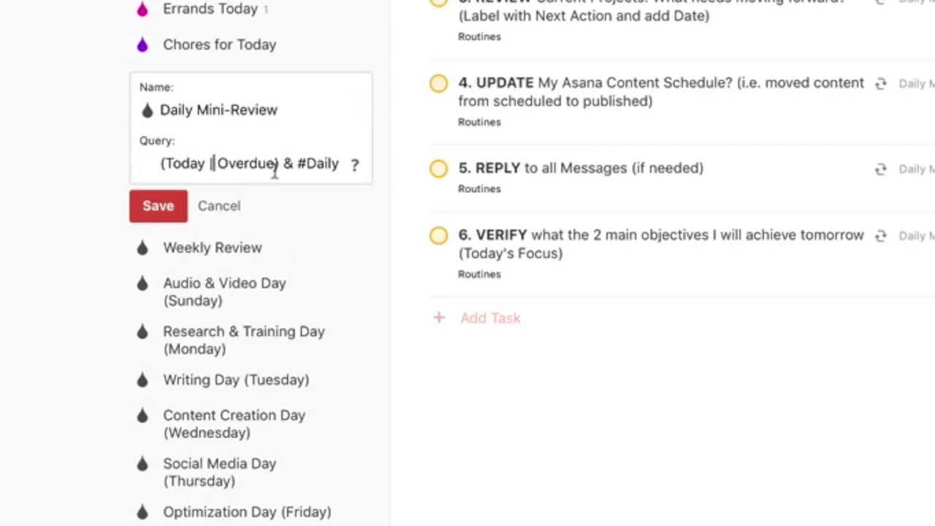
{"action": "left_click", "coordinate": [236, 163]}
{"action": "left_click", "coordinate": [328, 163]}
{"action": "type", "text": "Mini-Review"}
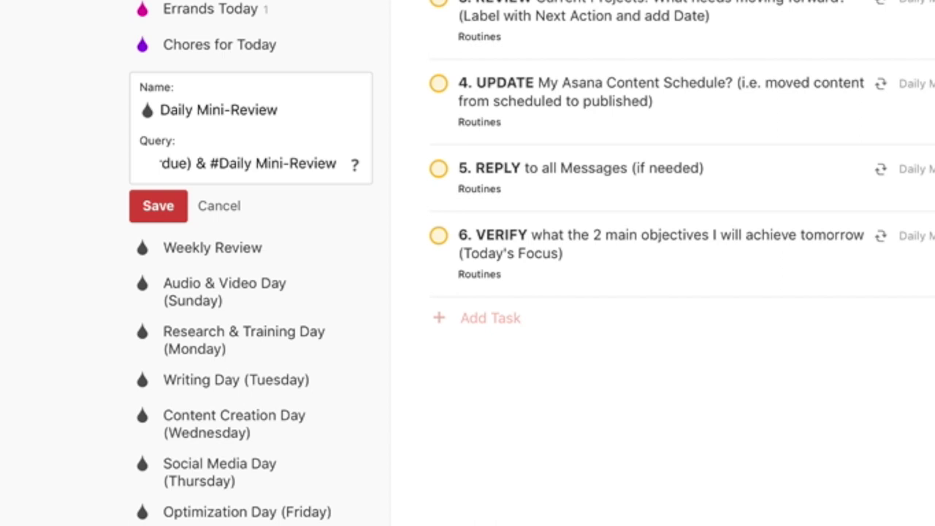
{"action": "left_click", "coordinate": [219, 207]}
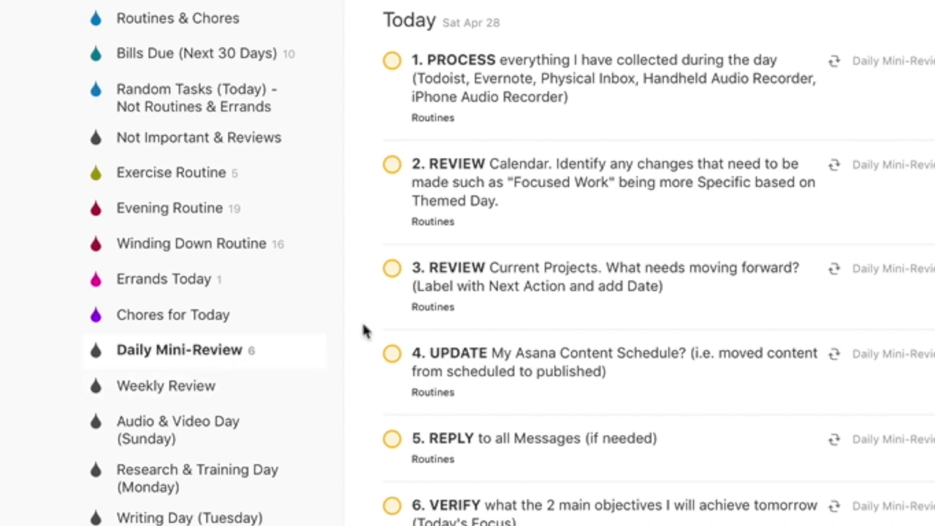
View the Evening Routine filter, look through its numbered routine tasks and their labels, and return to the favorites at the start of the list
{"action": "left_click", "coordinate": [236, 213]}
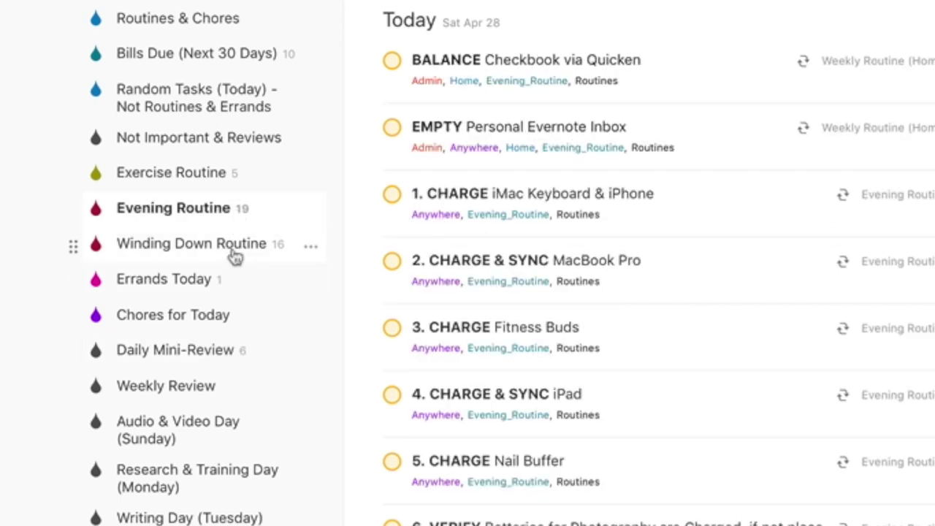
{"action": "scroll", "coordinate": [507, 424], "scroll_direction": "down", "scroll_amount": 5}
{"action": "scroll", "coordinate": [507, 424], "scroll_direction": "up", "scroll_amount": 2}
{"action": "scroll", "coordinate": [510, 424], "scroll_direction": "down", "scroll_amount": 1}
{"action": "scroll", "coordinate": [509, 424], "scroll_direction": "down", "scroll_amount": 1}
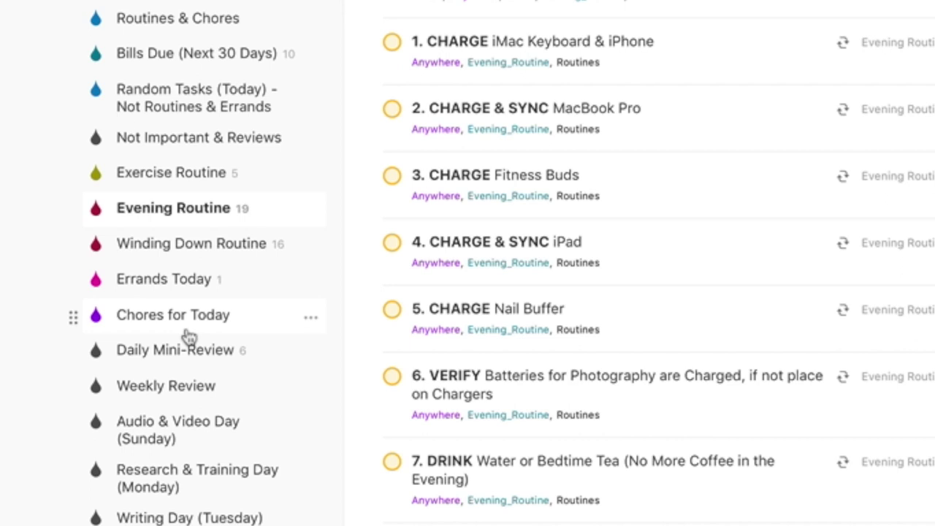
{"action": "scroll", "coordinate": [188, 336], "scroll_direction": "down", "scroll_amount": 1}
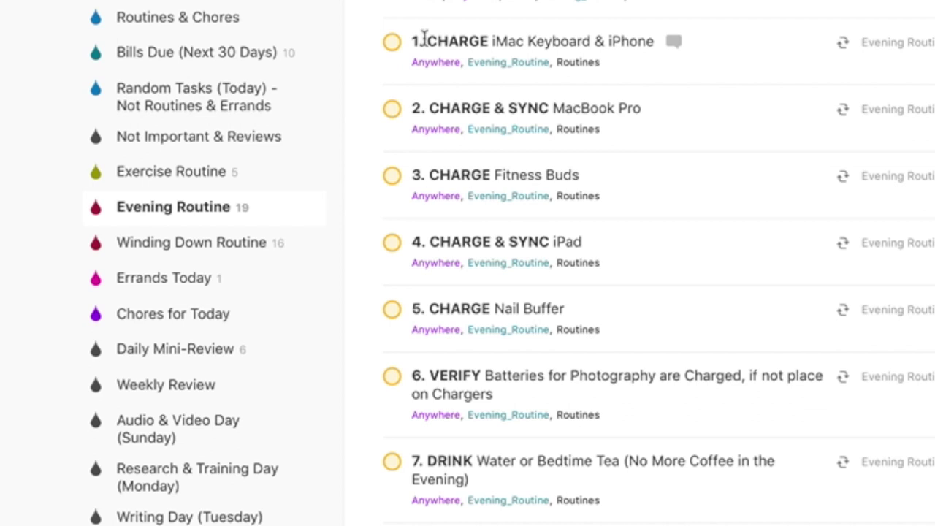
{"action": "scroll", "coordinate": [424, 63], "scroll_direction": "down", "scroll_amount": 2}
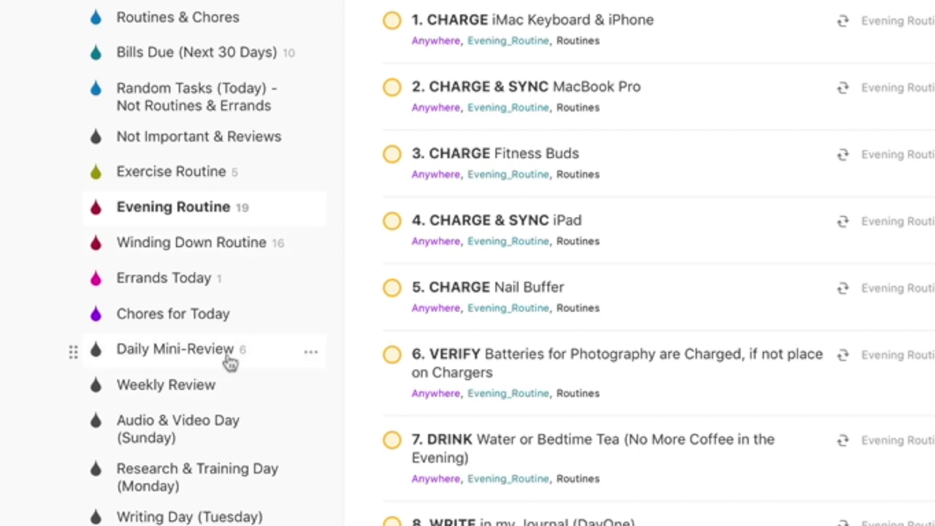
{"action": "scroll", "coordinate": [230, 363], "scroll_direction": "up", "scroll_amount": 8}
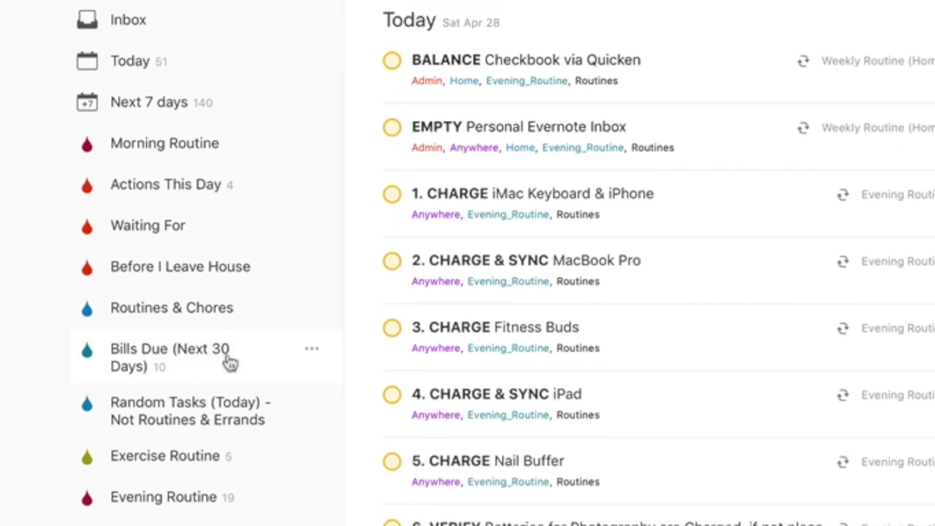